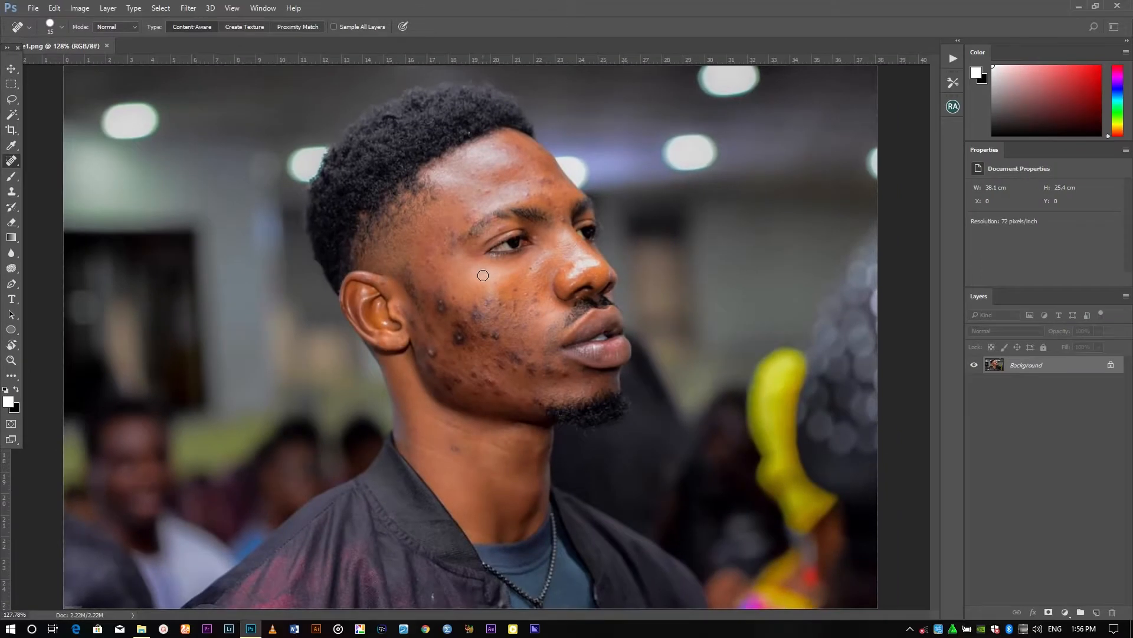
Zoom in on the face, adjust the Spot Healing Brush size, and heal the blemishes on the upper cheek
key("ctrl+plus")
key("ctrl+plus")
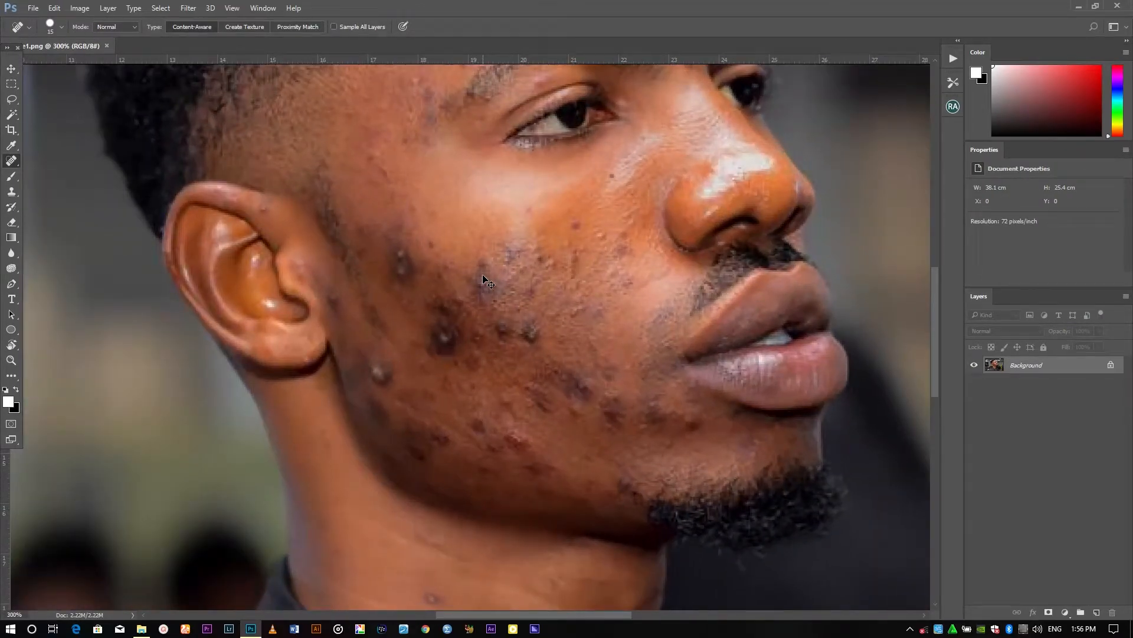
key("bracketright")
key("bracketright")
key("bracketright")
key("bracketright")
key("bracketleft")
key("bracketleft")
key("bracketleft")
key("bracketleft")
key("bracketleft")
key("bracketleft")
left_click(403, 265)
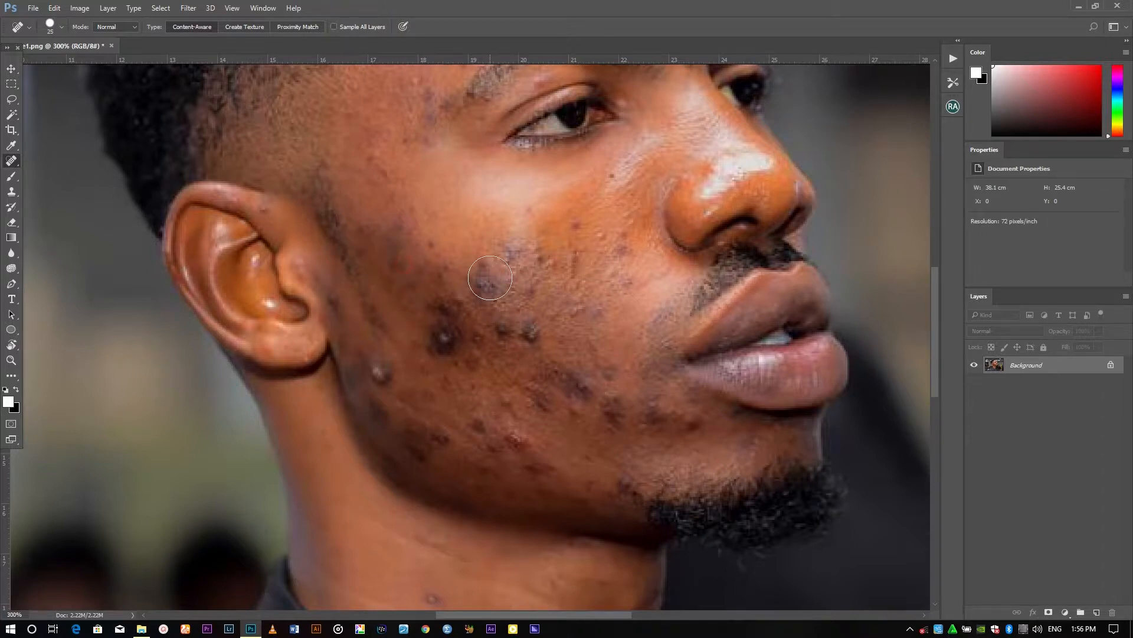
left_click(487, 277)
Heal the acne spots across the mid cheek and jaw with a slightly smaller brush
key("bracketleft")
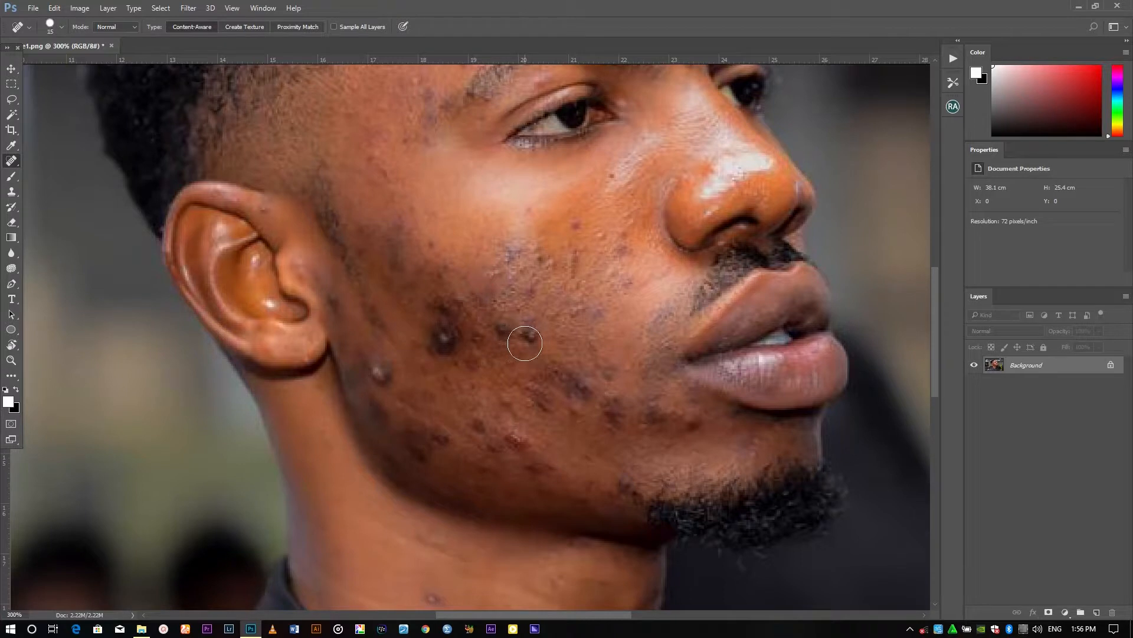
left_click(528, 334)
left_click(508, 332)
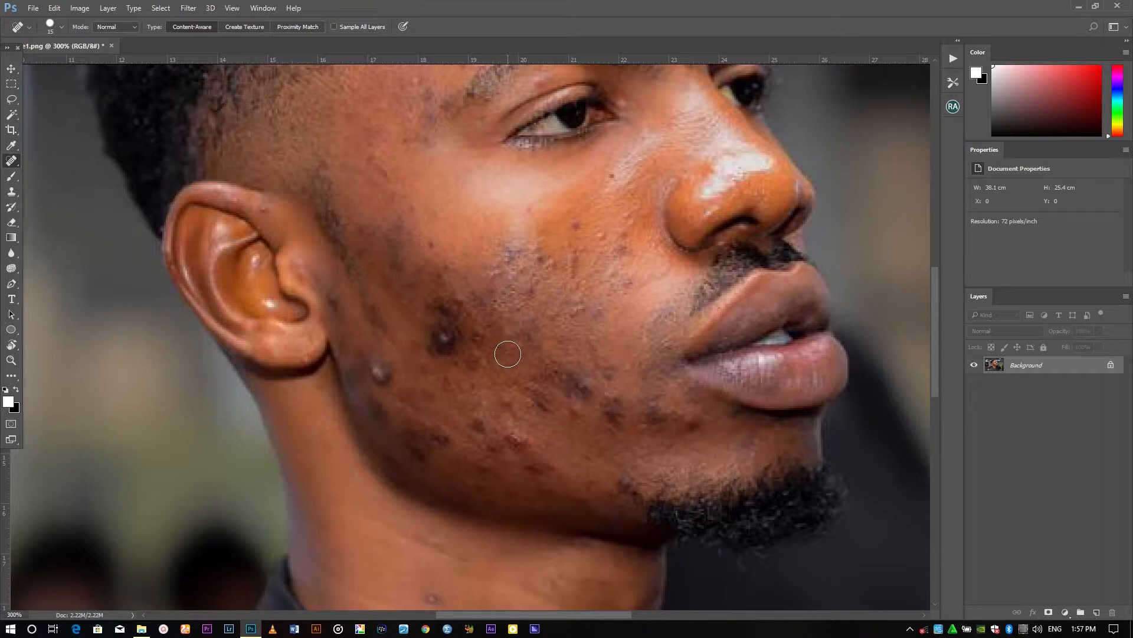
left_click(381, 372)
left_click(507, 437)
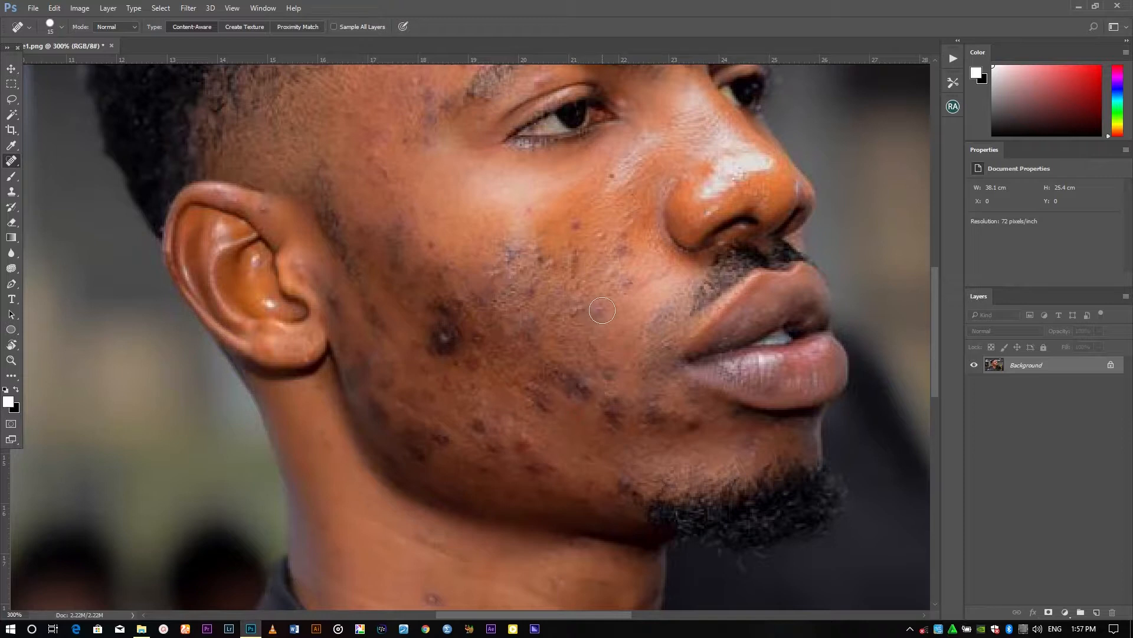
Shrink the brush and heal the spots on the cheek near the nose and mouth
key("bracketleft")
left_click(595, 240)
left_click(617, 234)
left_click(627, 278)
left_click(593, 304)
left_click(601, 314)
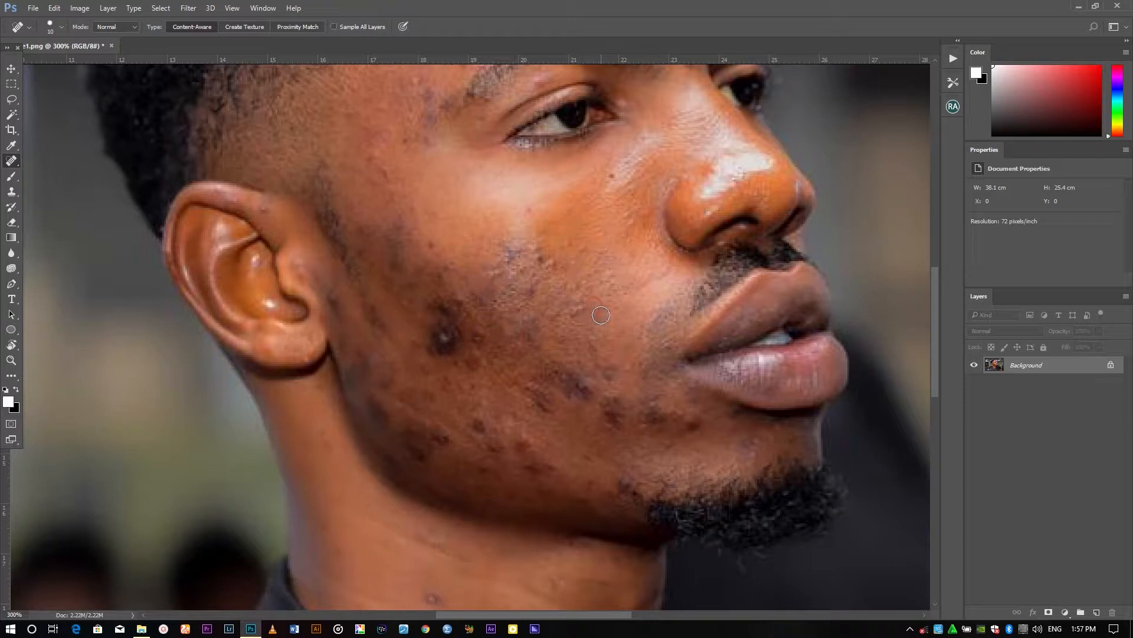
Heal the remaining blemishes on the lower cheek, jawline and below the ear
scroll(546, 227, "down", 1)
left_click(690, 404)
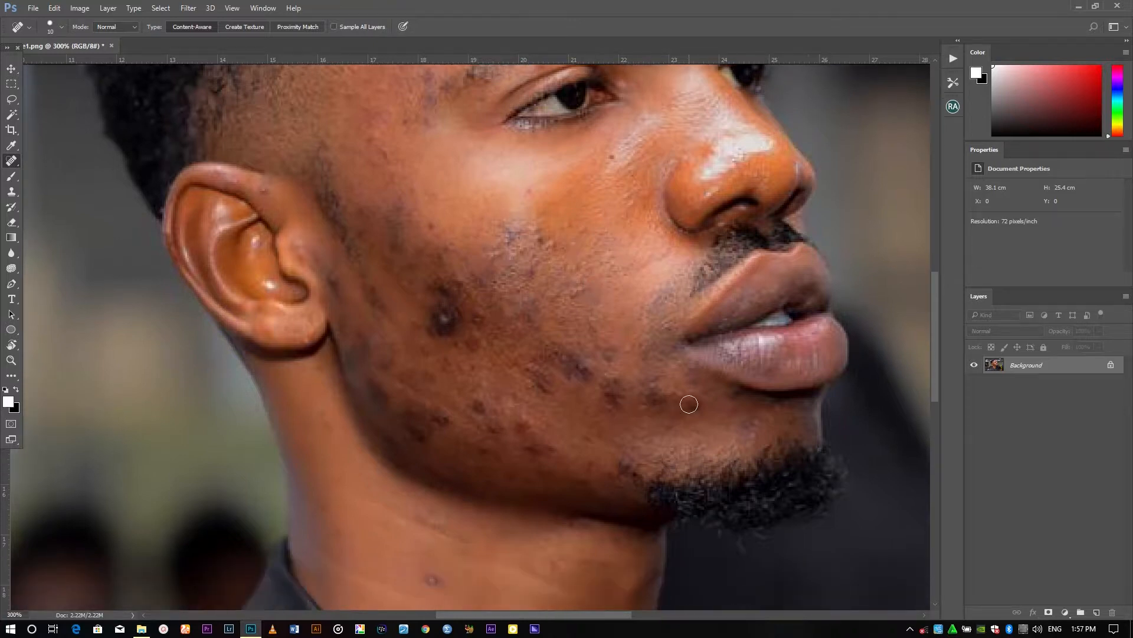
left_click(612, 373)
left_click(479, 407)
left_click(378, 387)
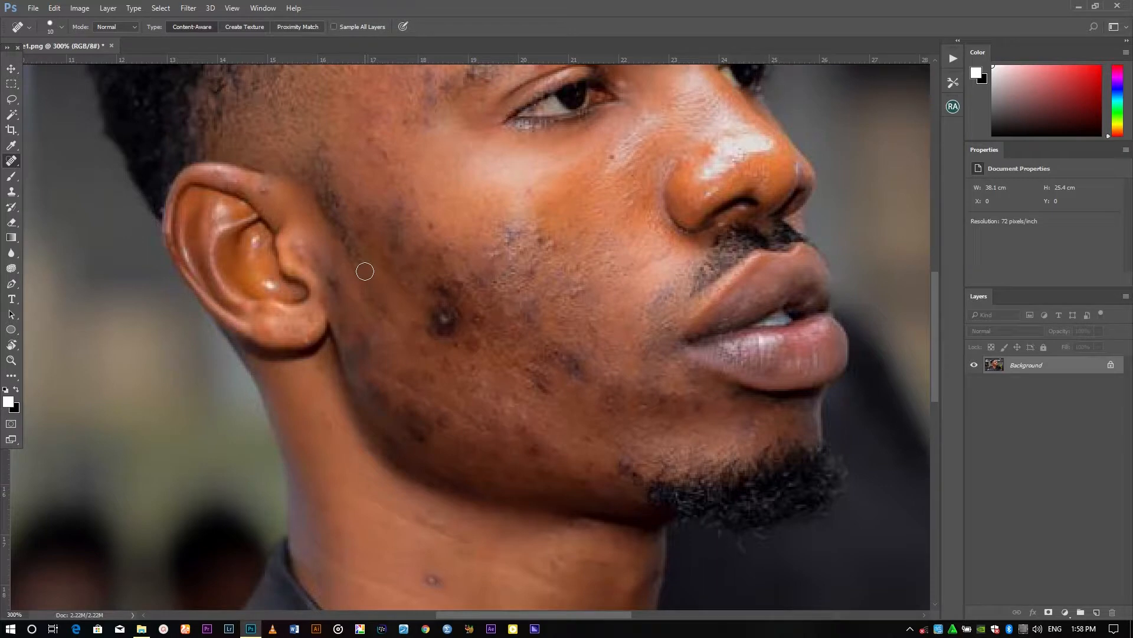
left_click(440, 321)
left_click(475, 319)
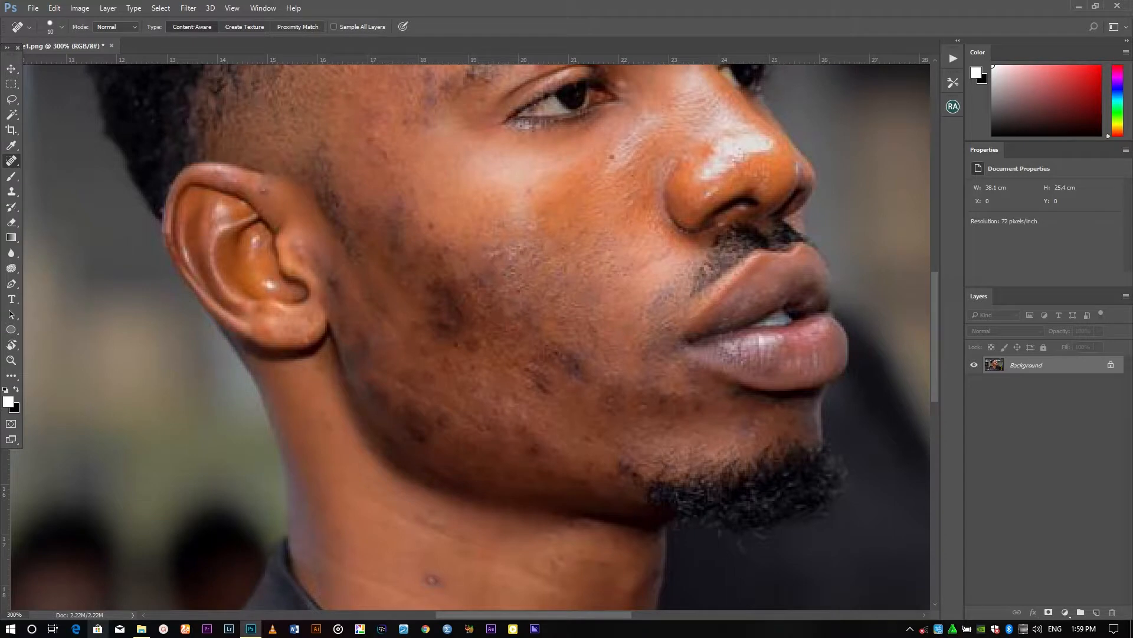
Heal the small spots on the forehead and around the eyebrow
scroll(450, 431, "up", 5)
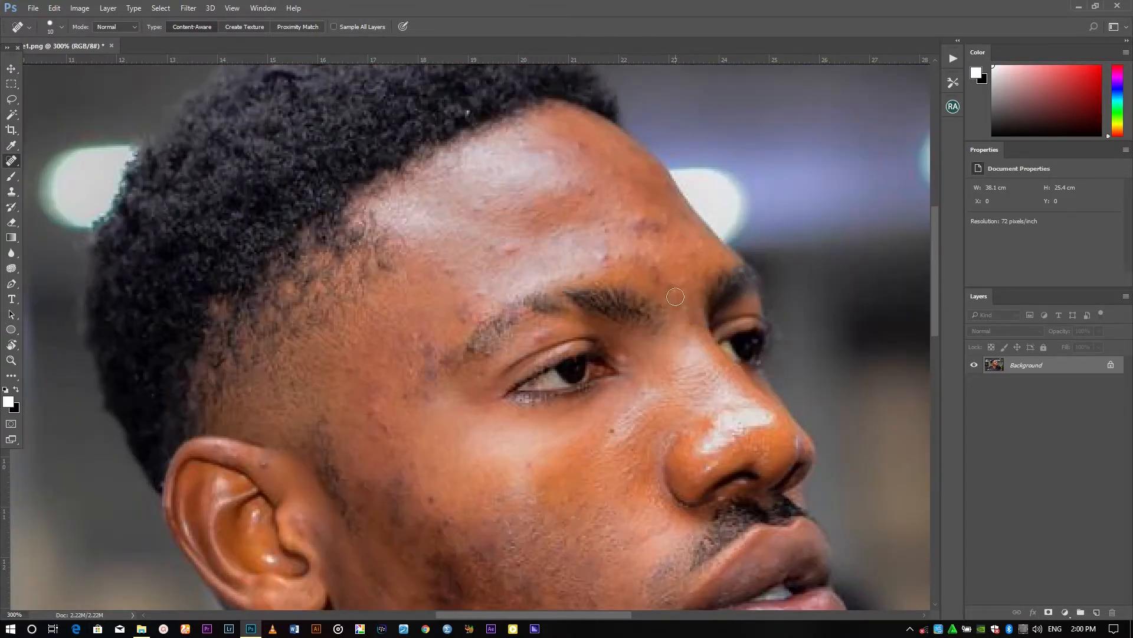
left_click(642, 228)
left_click(514, 250)
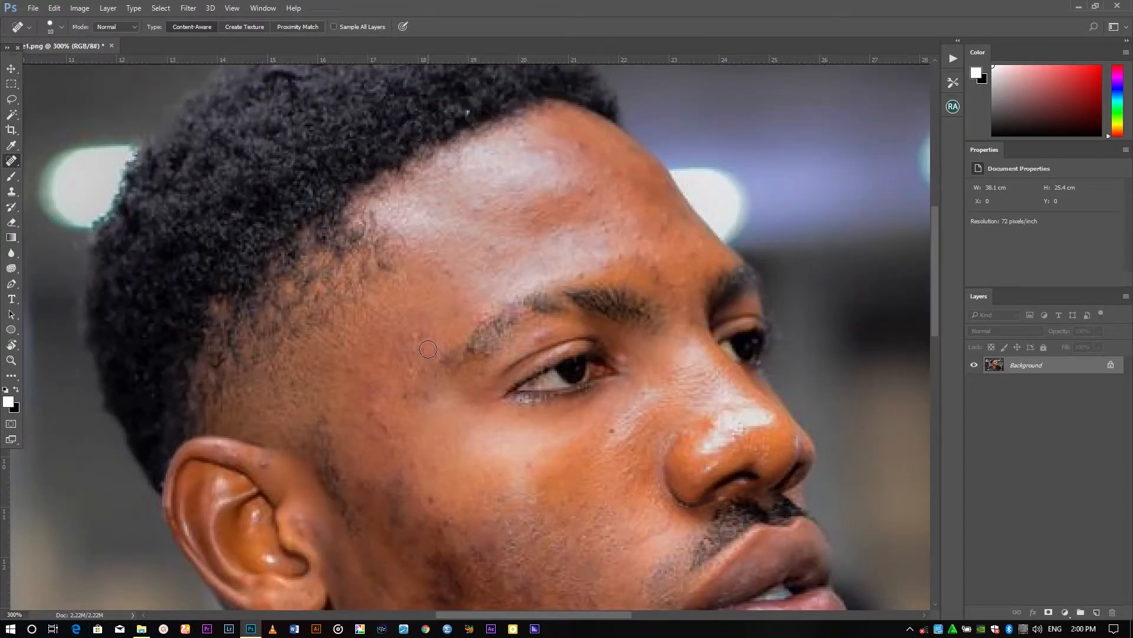
left_click(629, 170)
Review the retouched face from forehead to jaw, then zoom back out to the whole photo
scroll(516, 235, "down", 4)
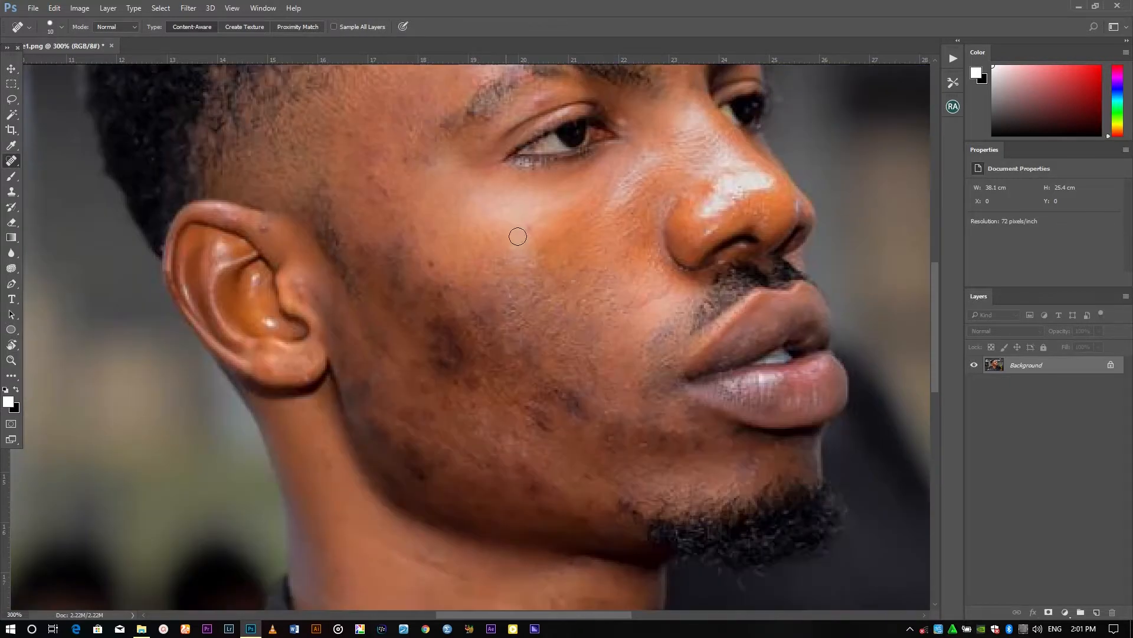
scroll(550, 428, "down", 2)
scroll(555, 466, "up", 3)
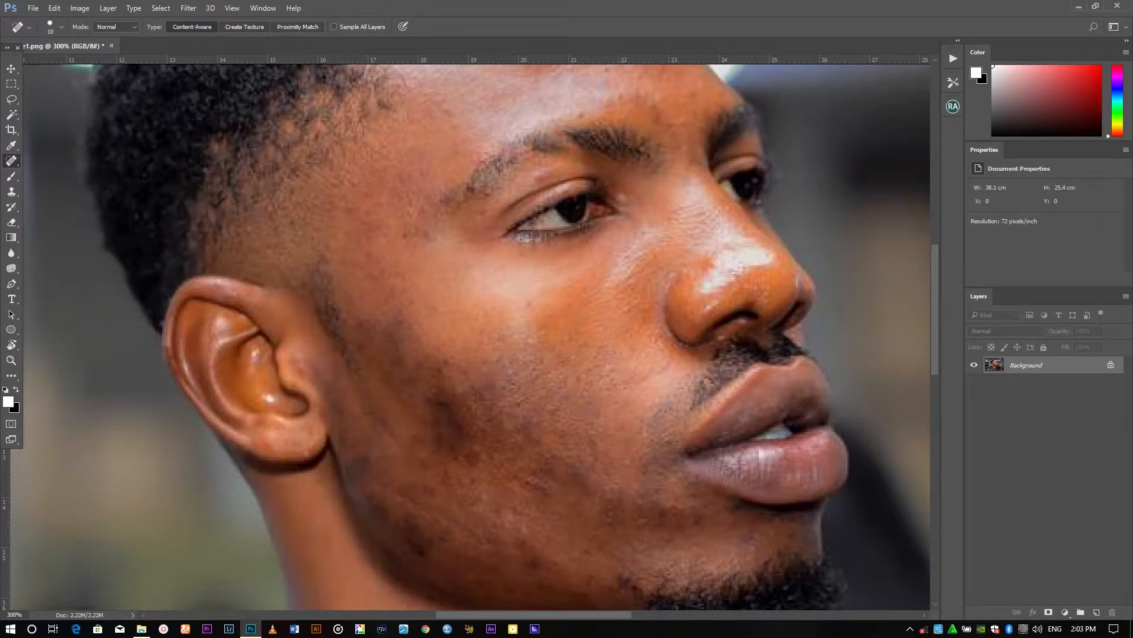
scroll(478, 334, "up", 1)
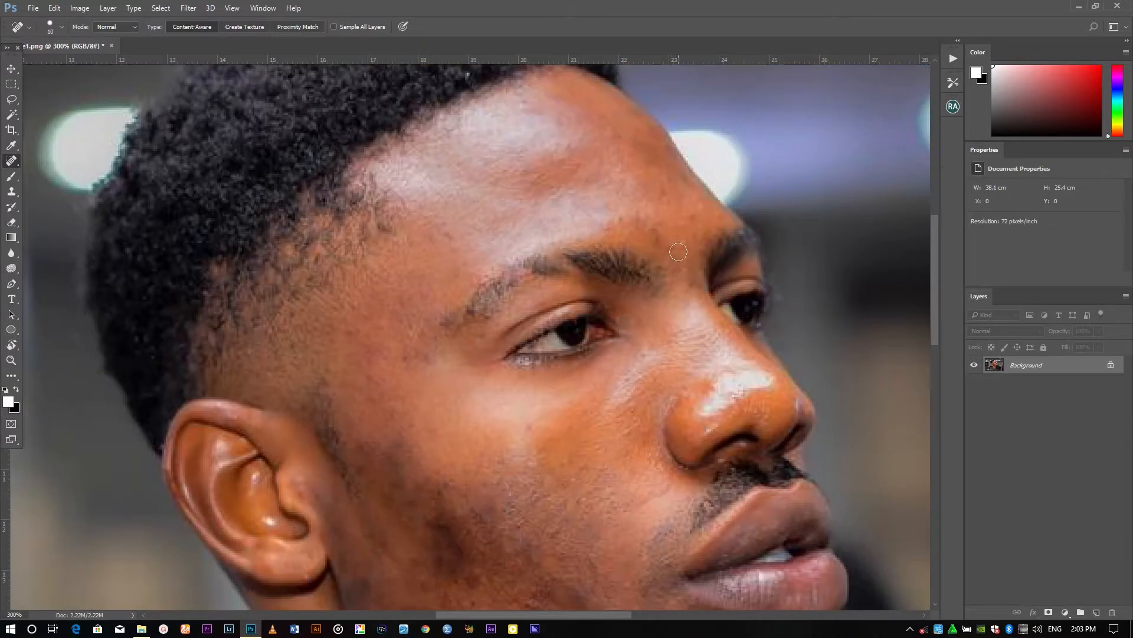
scroll(443, 329, "down", 3)
key("bracketright")
key("ctrl+minus")
key("ctrl+minus")
key("ctrl+minus")
key("ctrl+minus")
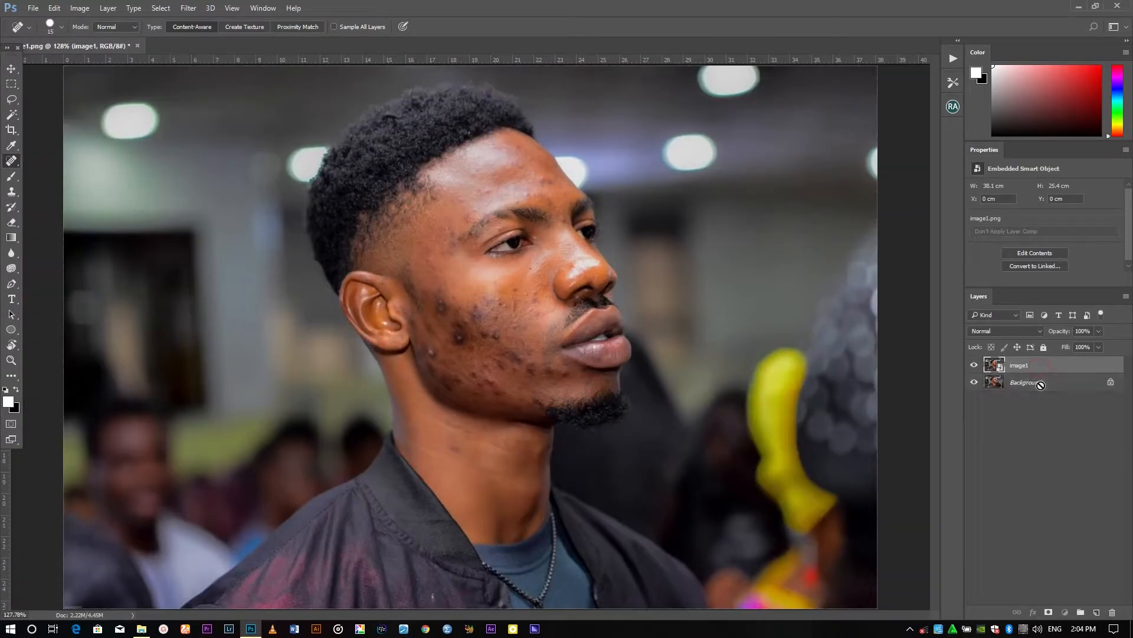
Unlock the retouched background layer and move the image1 layer beneath it
left_click(1110, 382)
left_click(1016, 367)
left_click_drag(1015, 369, 1013, 383)
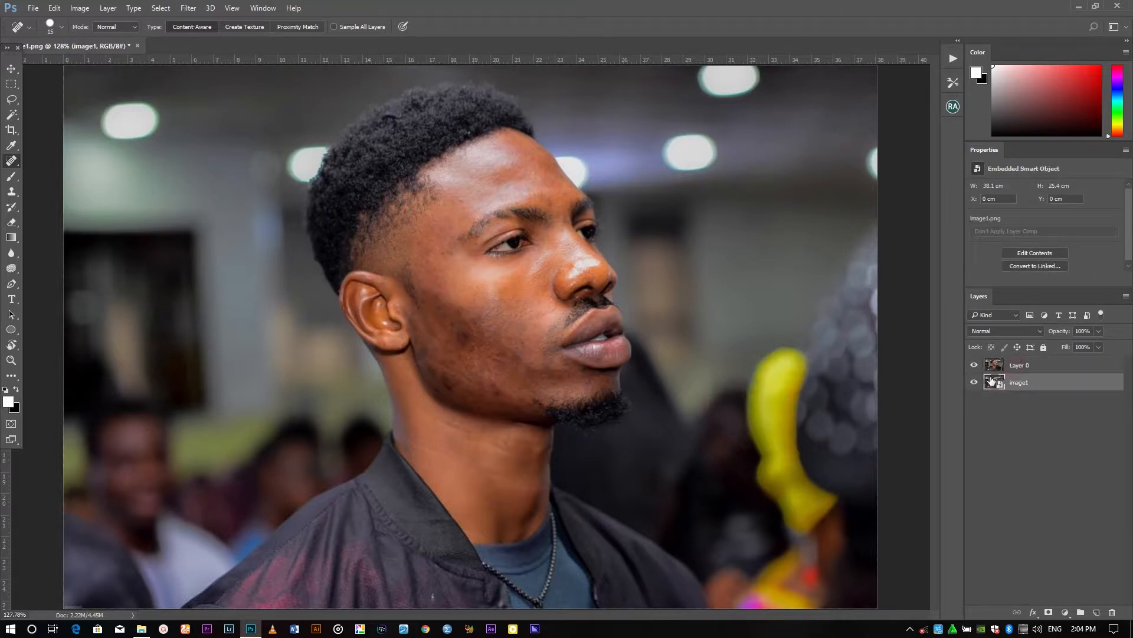
Toggle the retouched layer's visibility to compare, then rename it main image
left_click(975, 366)
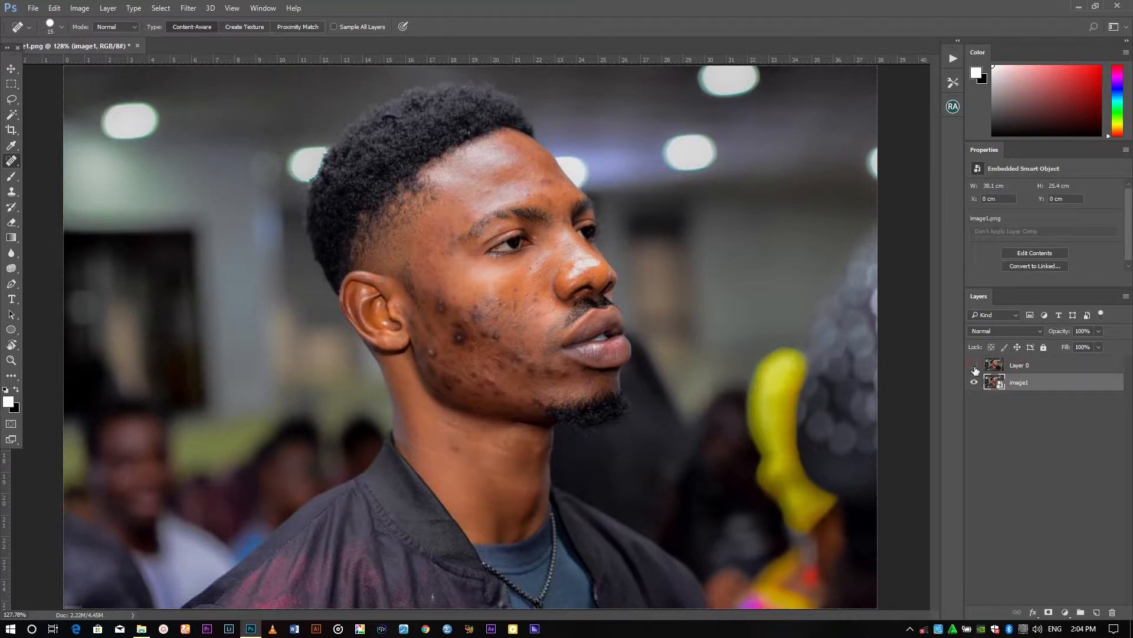
left_click(975, 364)
double_click(1019, 364)
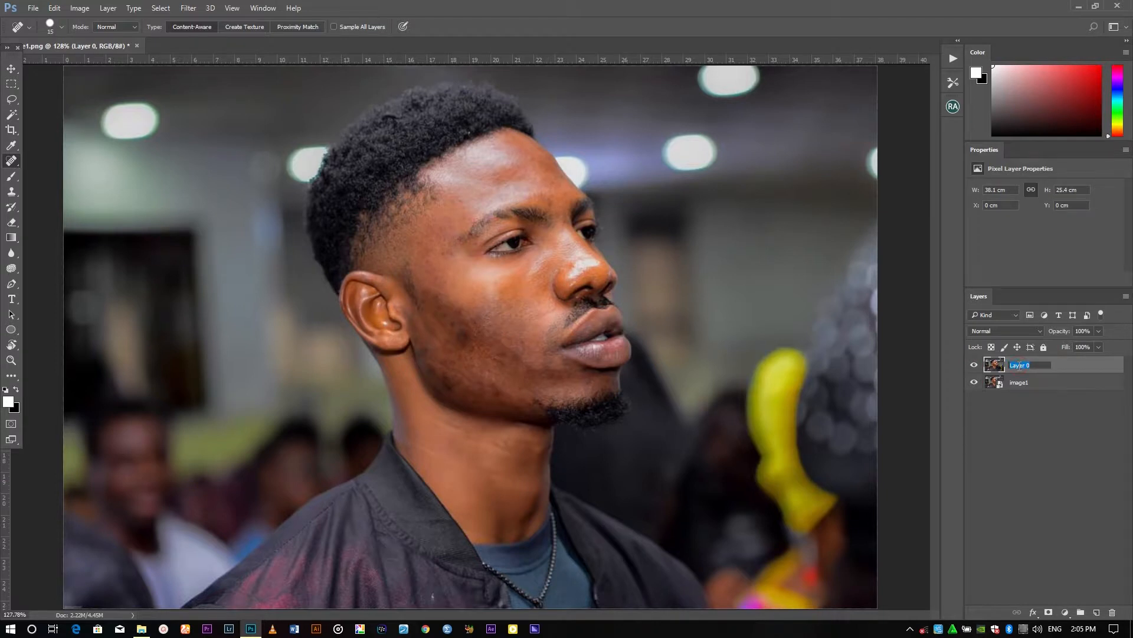
type("main image")
key("Return")
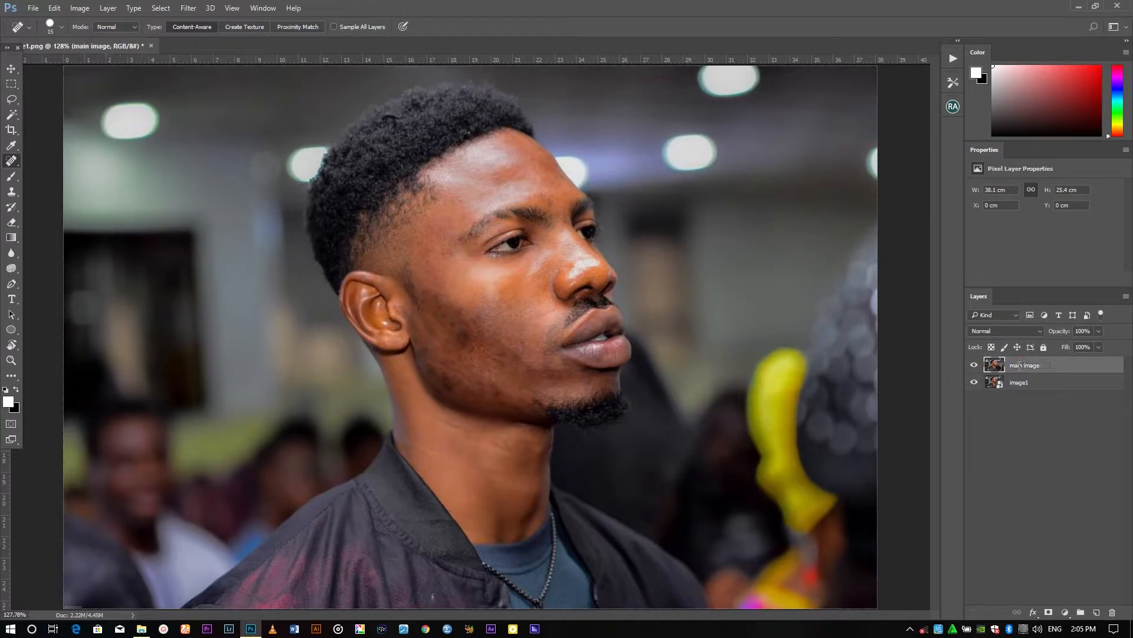
Duplicate the main image layer, naming the copy colour
right_click(1055, 372)
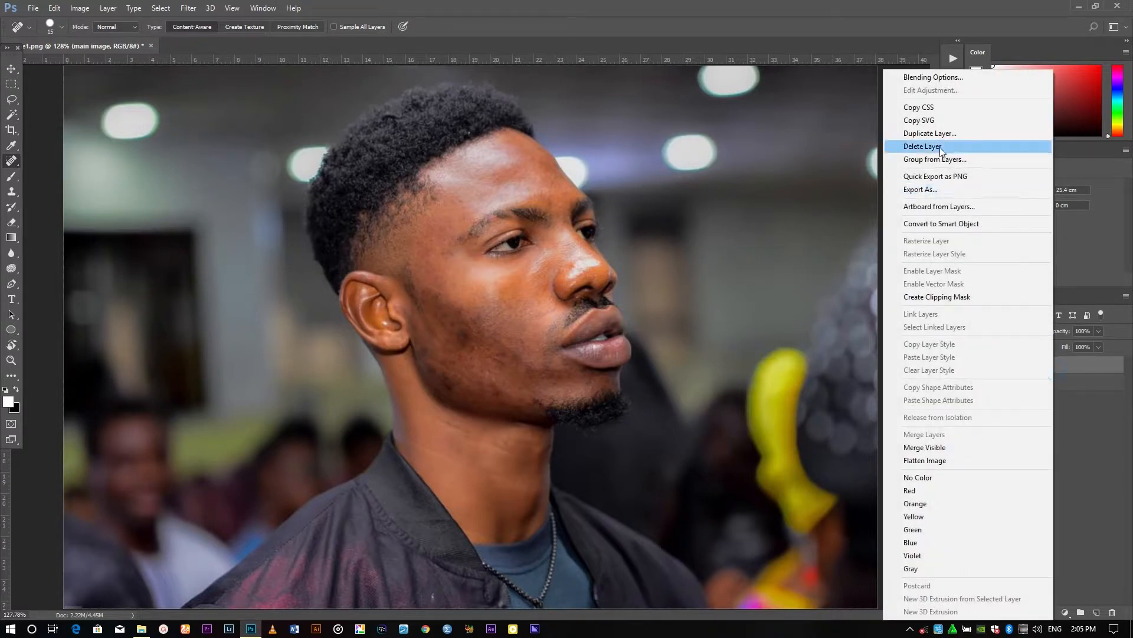
left_click(945, 133)
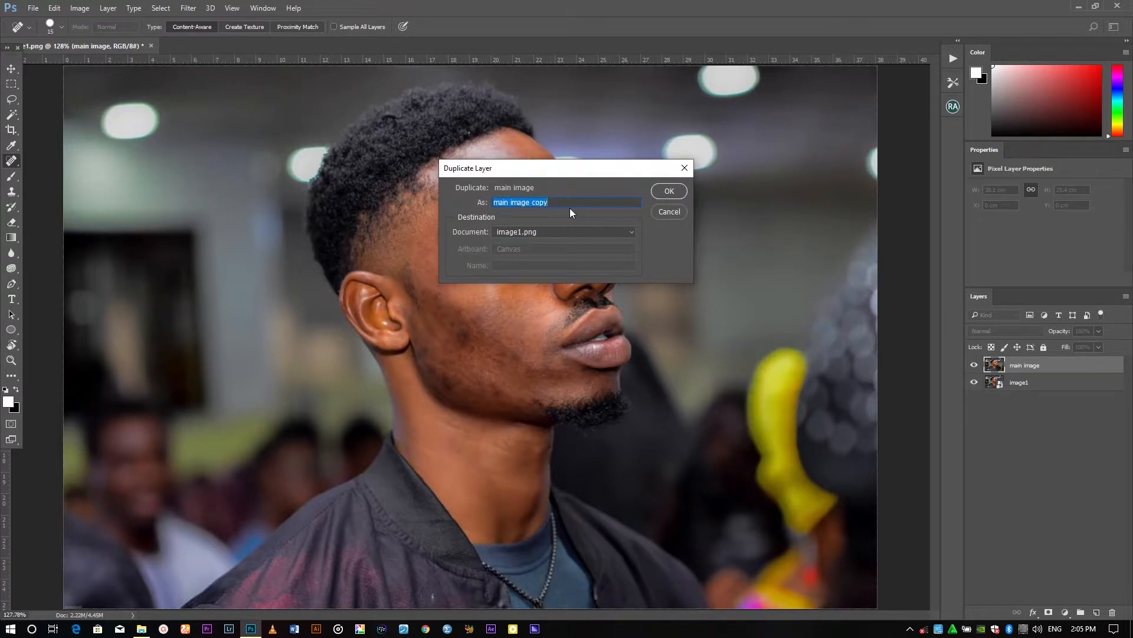
type("colour")
key("Return")
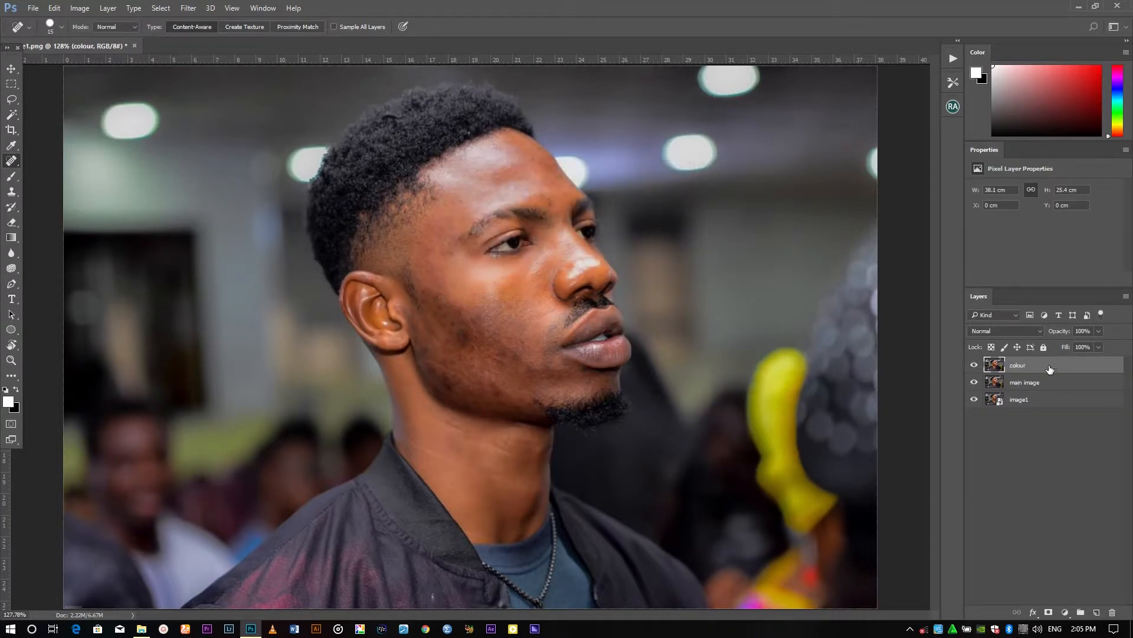
Duplicate the colour layer, naming the copy texture
right_click(1050, 369)
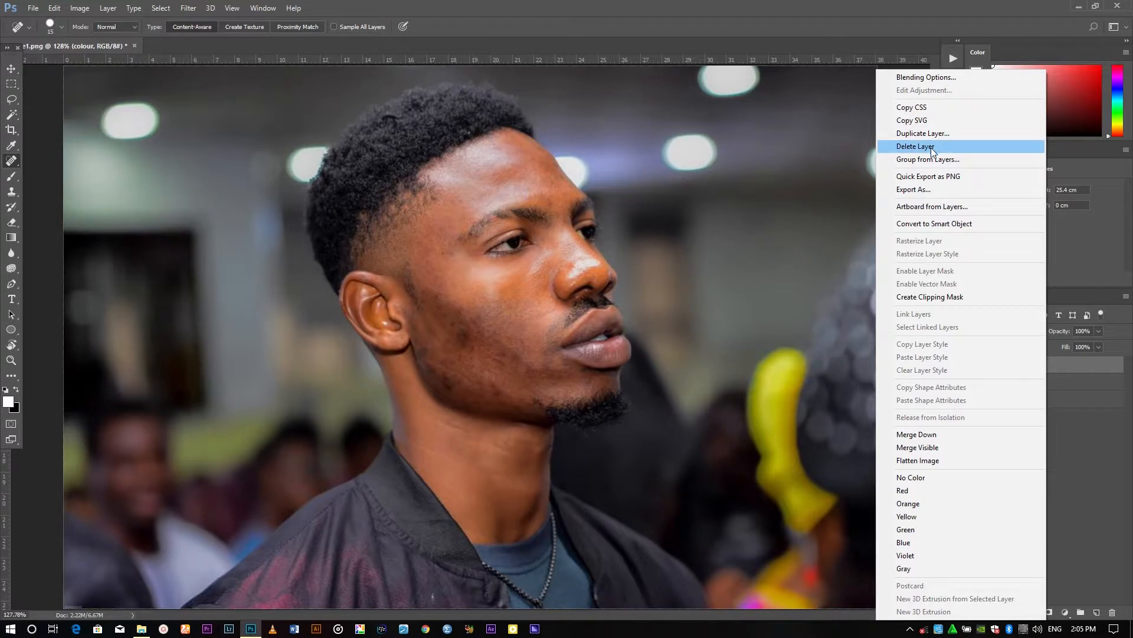
left_click(931, 133)
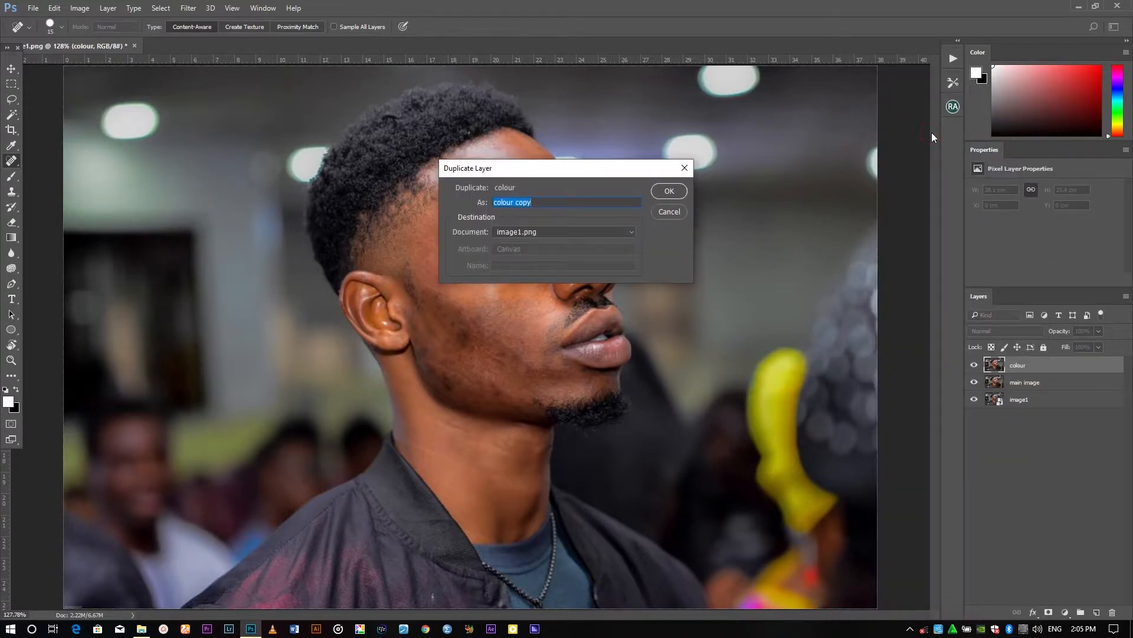
type("texture")
key("Return")
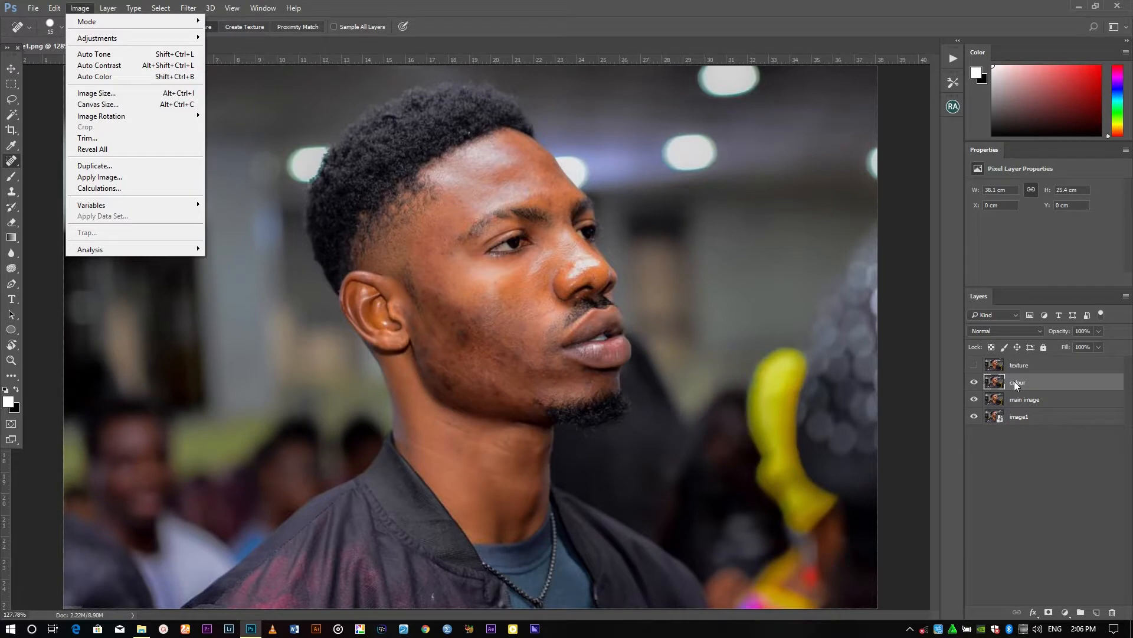
Apply a Gaussian Blur with a 1.2 pixel radius to the colour layer
left_click(1015, 381)
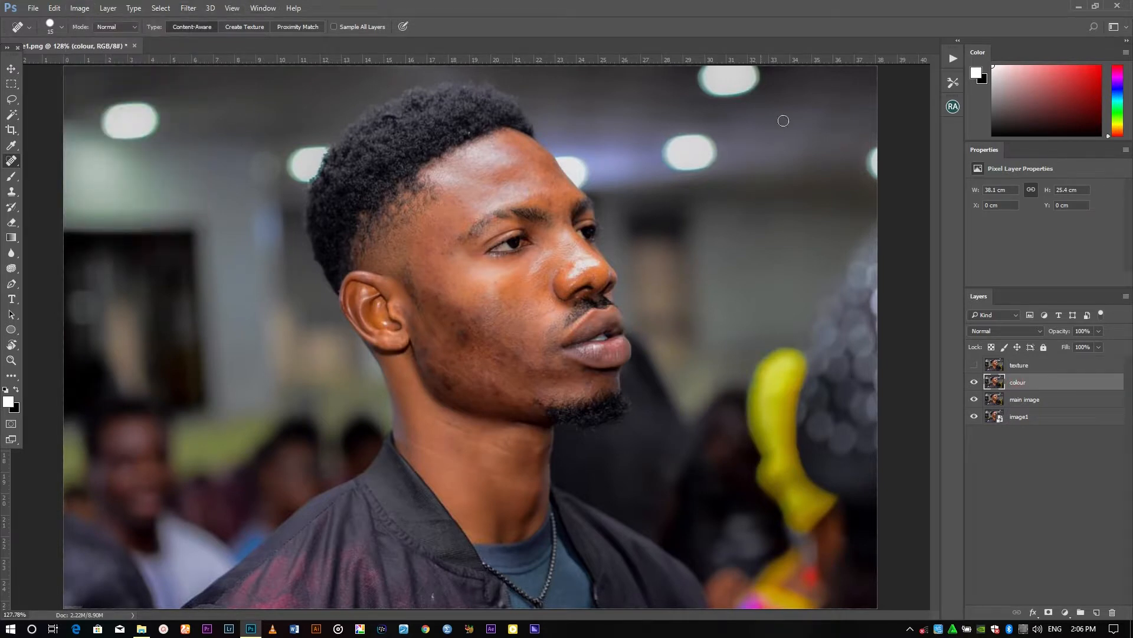
left_click(189, 8)
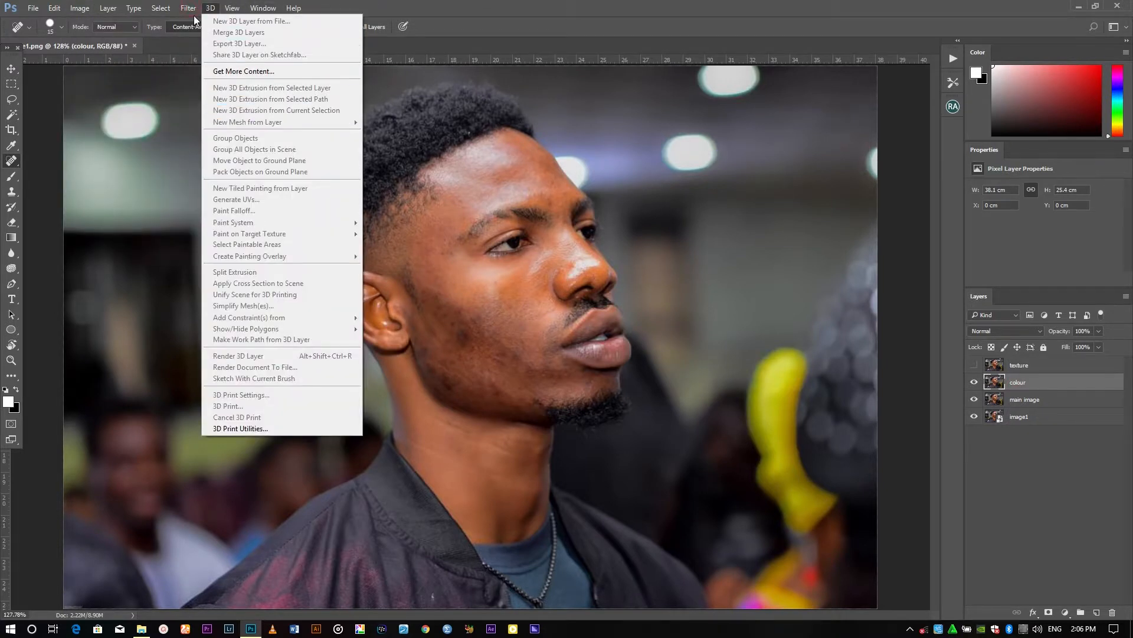
left_click(216, 137)
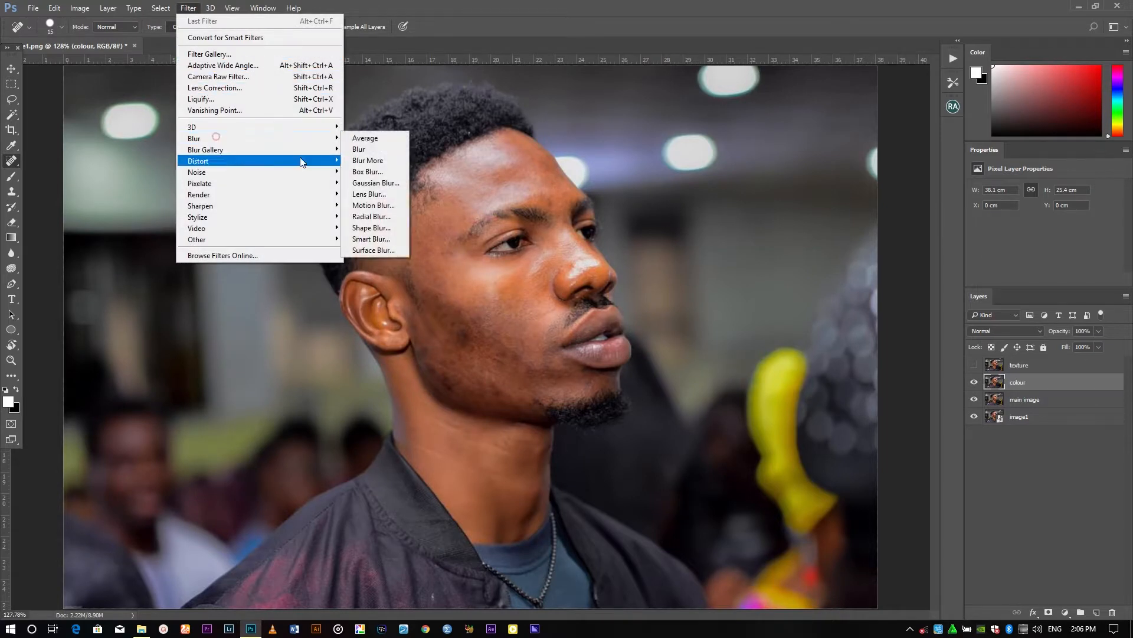
left_click(363, 184)
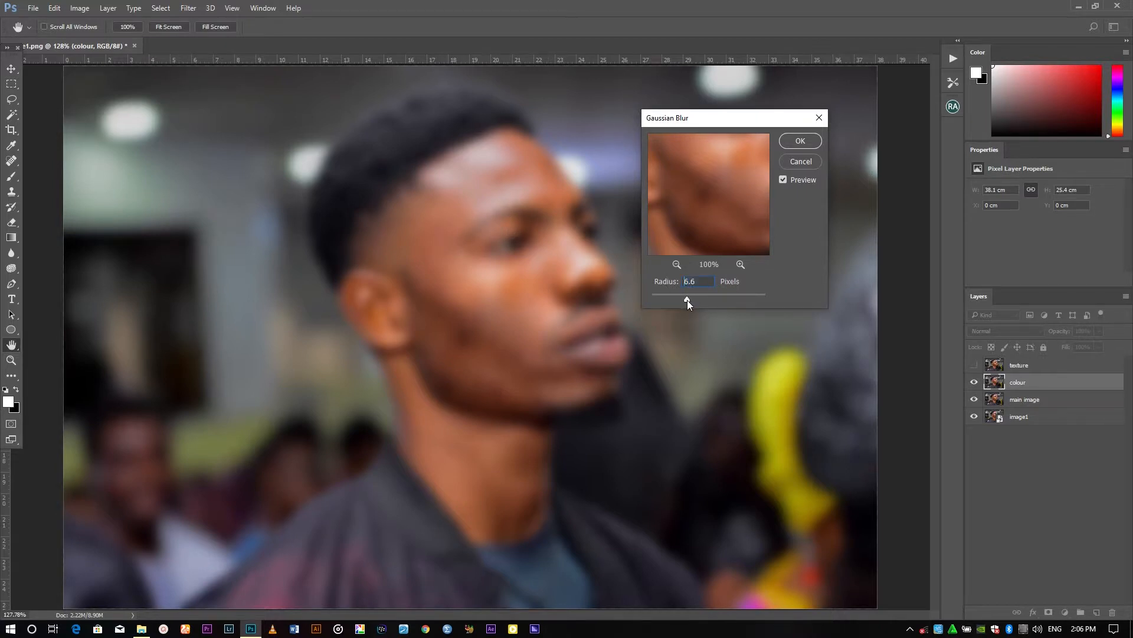
left_click_drag(686, 300, 682, 299)
left_click_drag(673, 301, 665, 300)
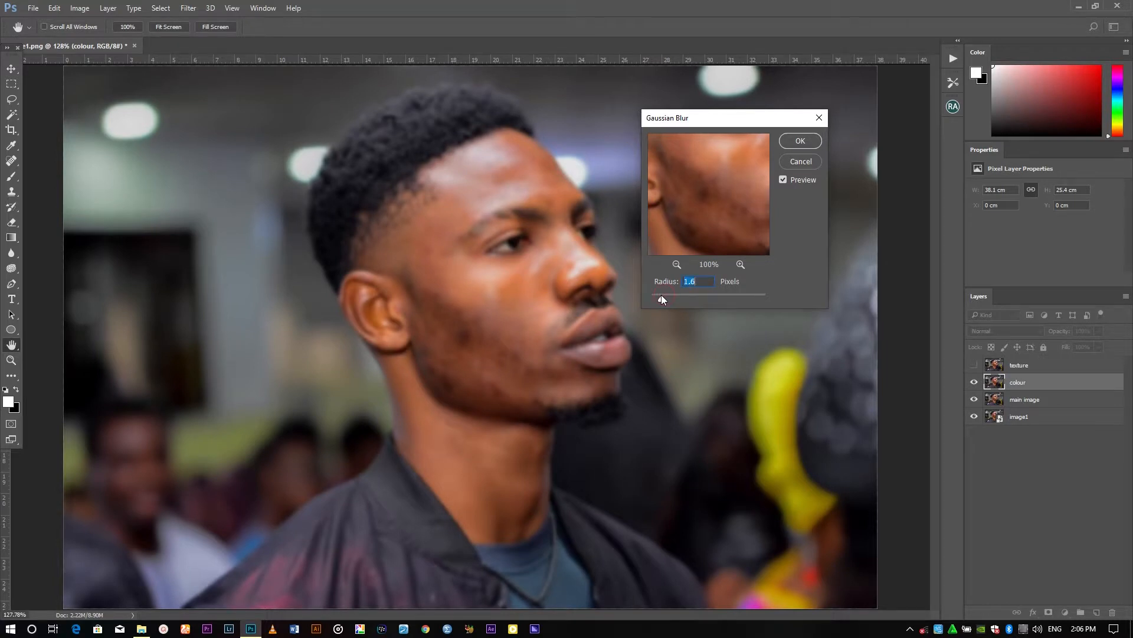
left_click_drag(662, 300, 659, 299)
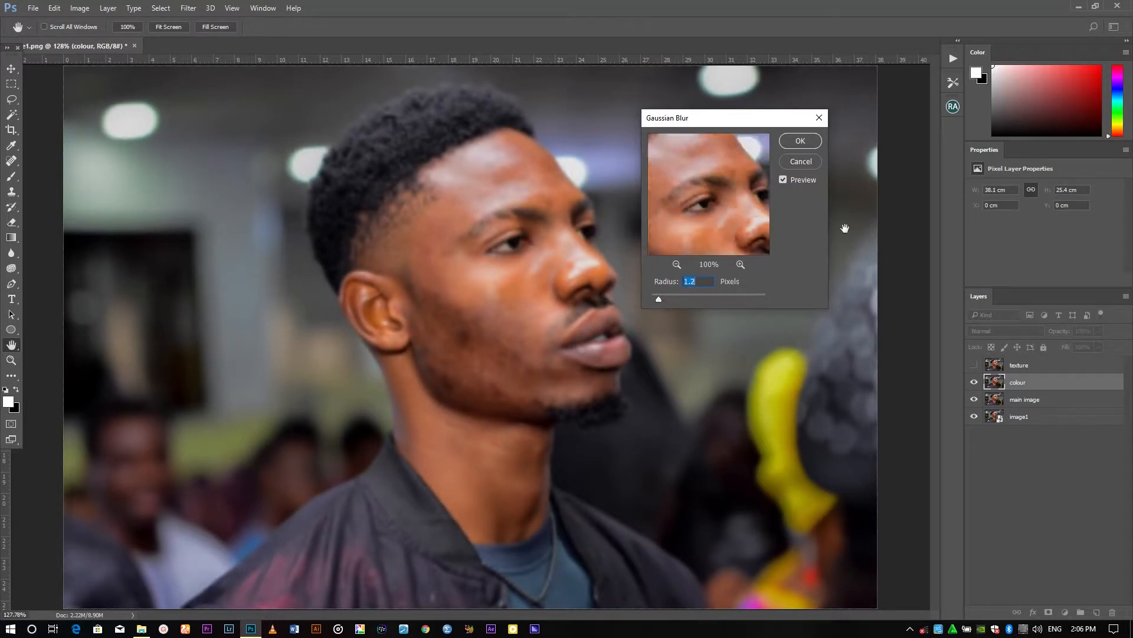
left_click(800, 141)
Inspect the blurred colour layer close up on the face, then zoom back out
key("j")
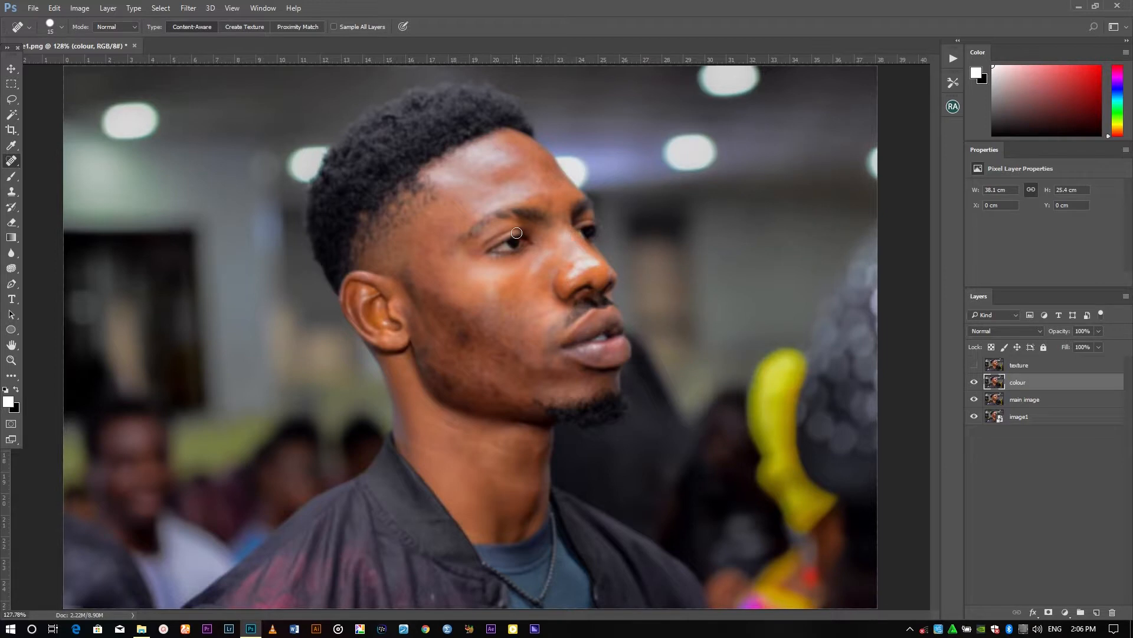
key("ctrl+plus")
key("ctrl+plus")
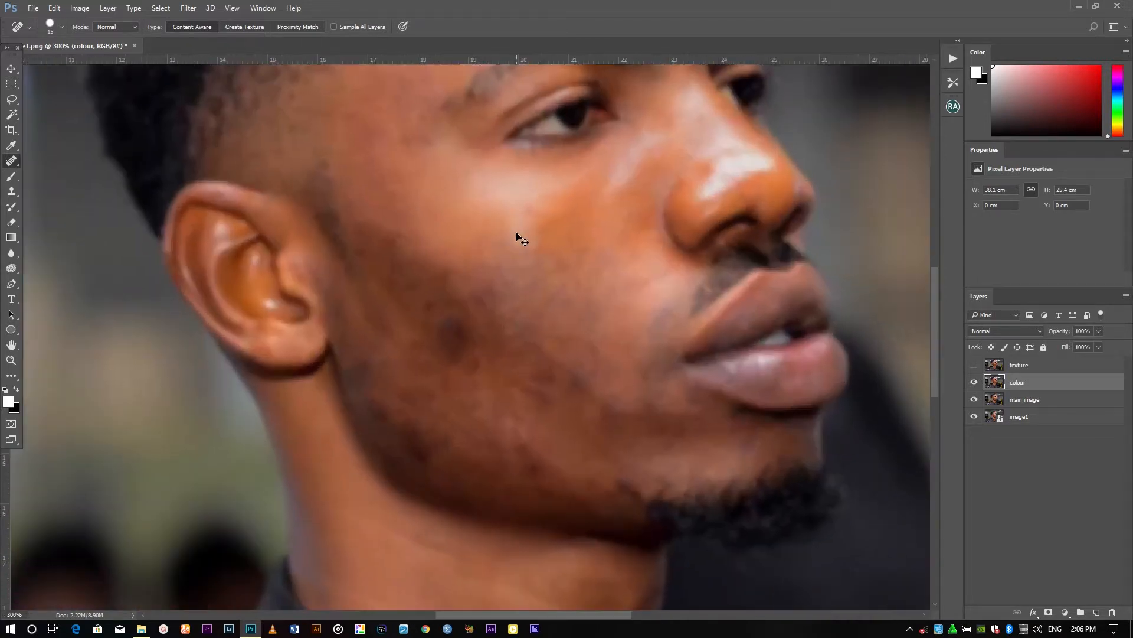
key("ctrl+minus")
key("ctrl+minus")
key("ctrl+minus")
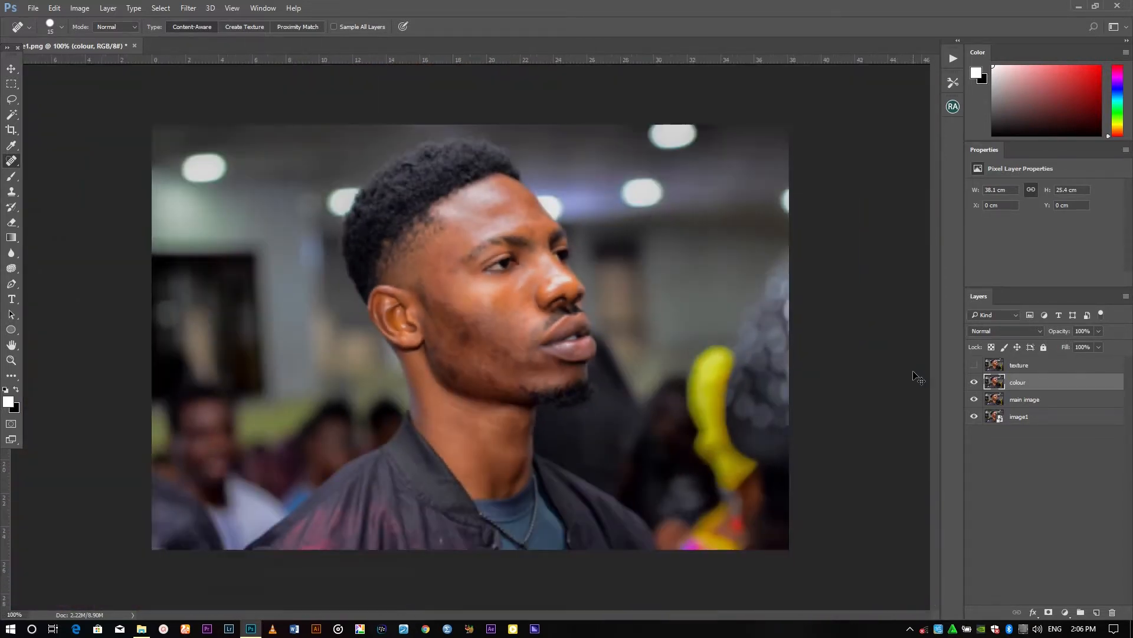
Show the texture layer and make it the active layer
key("ctrl+0")
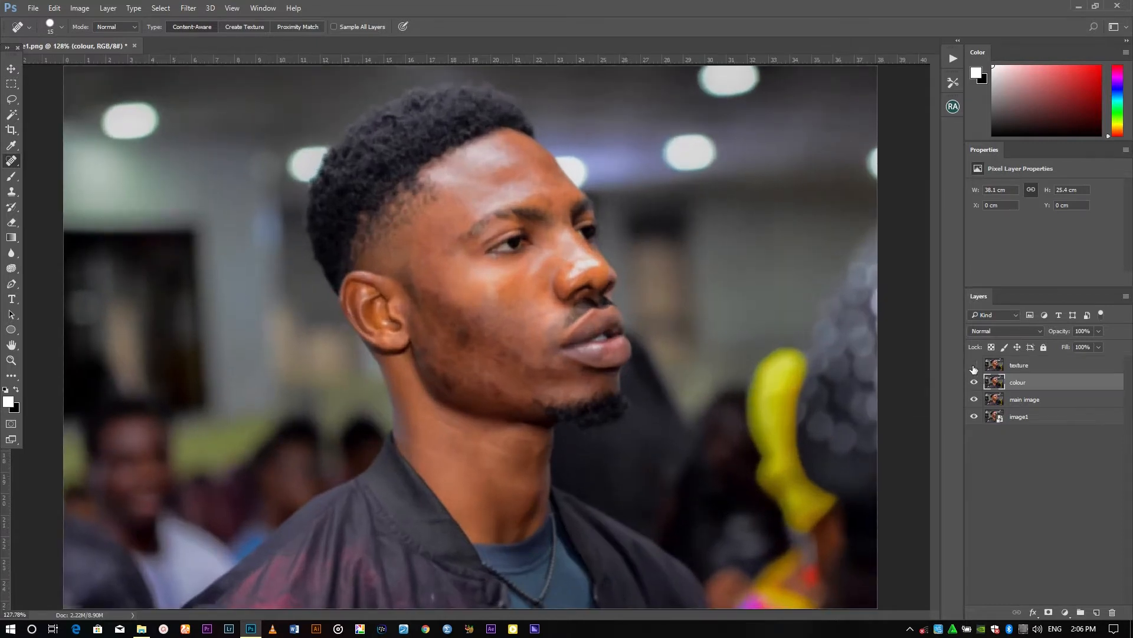
left_click(974, 365)
left_click(974, 366)
left_click(1011, 366)
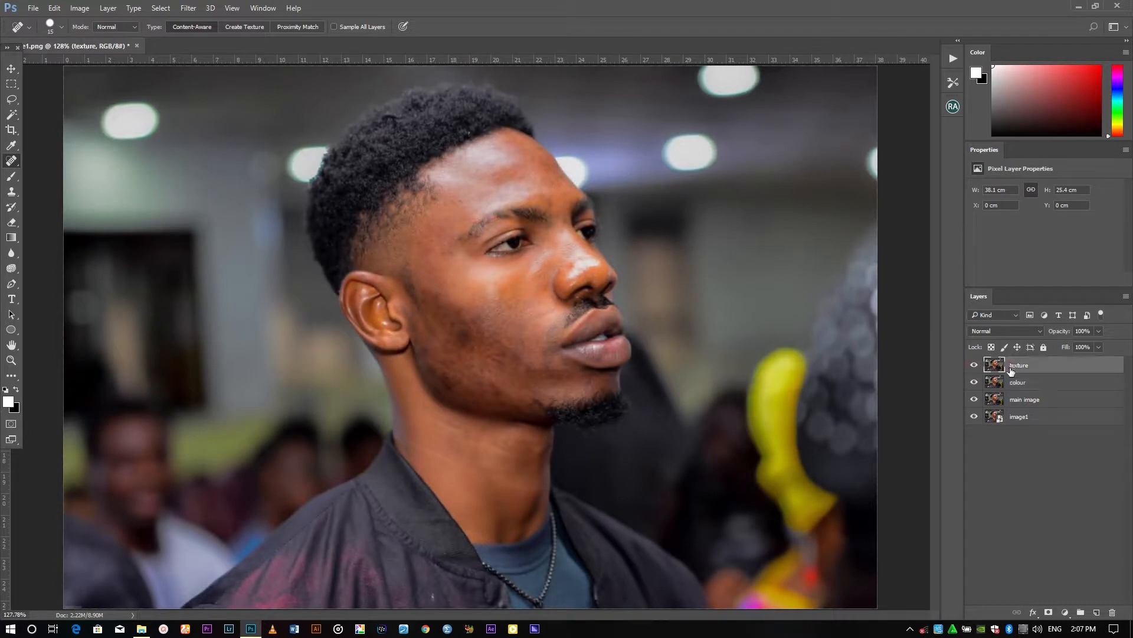
Apply Image to the texture layer from the colour layer, RGB channel, with Subtract blending, scale 2 and offset 128
left_click(80, 8)
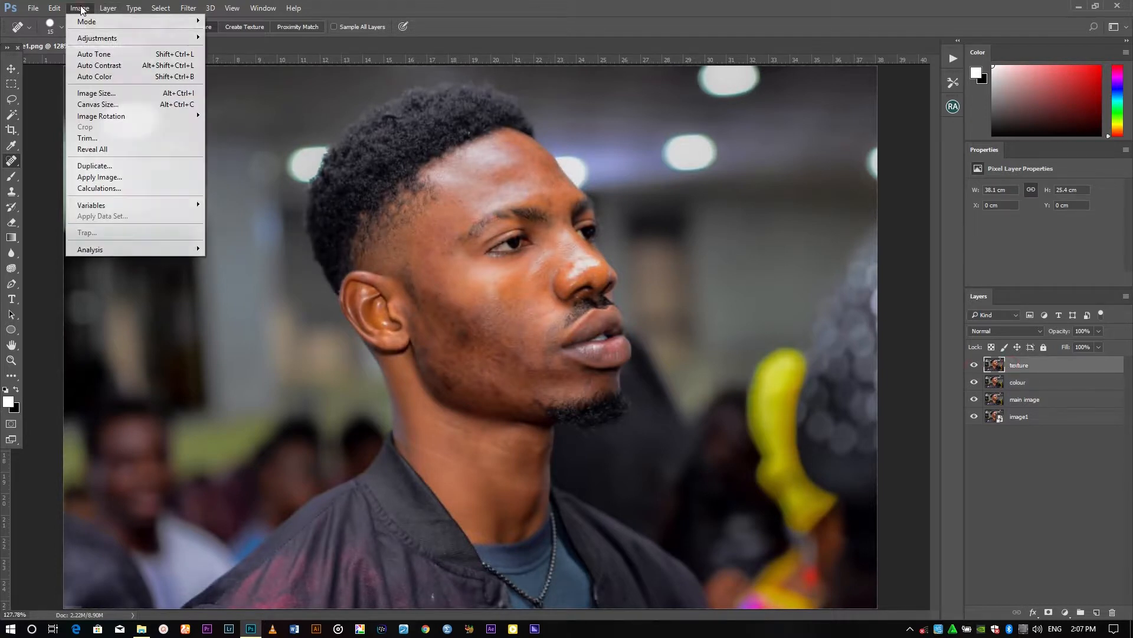
left_click(135, 178)
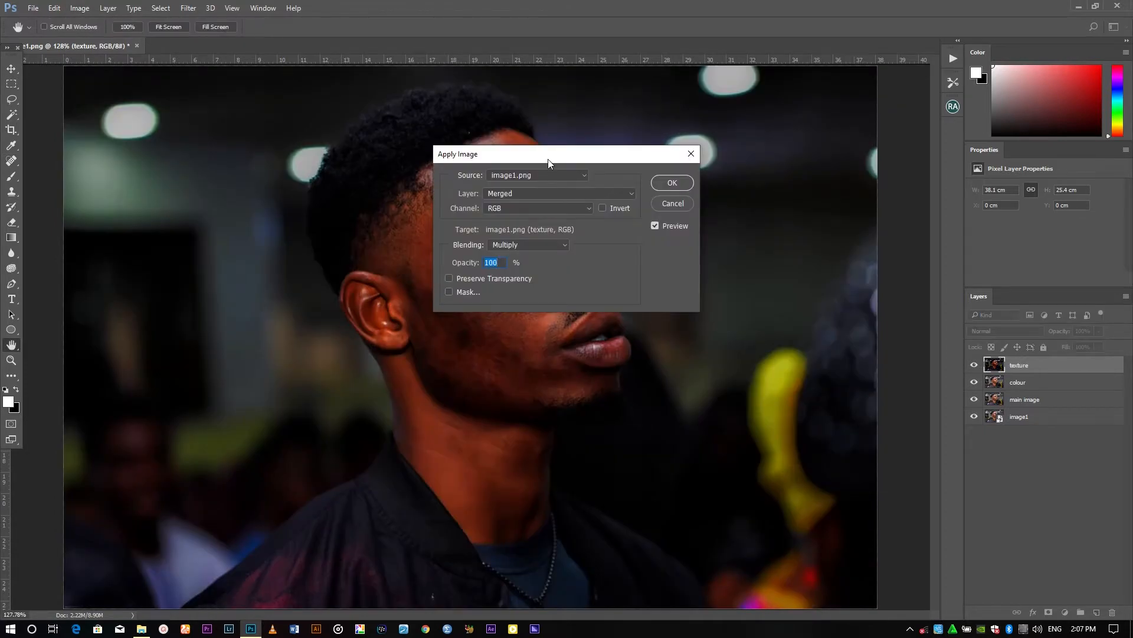
left_click_drag(548, 159, 713, 136)
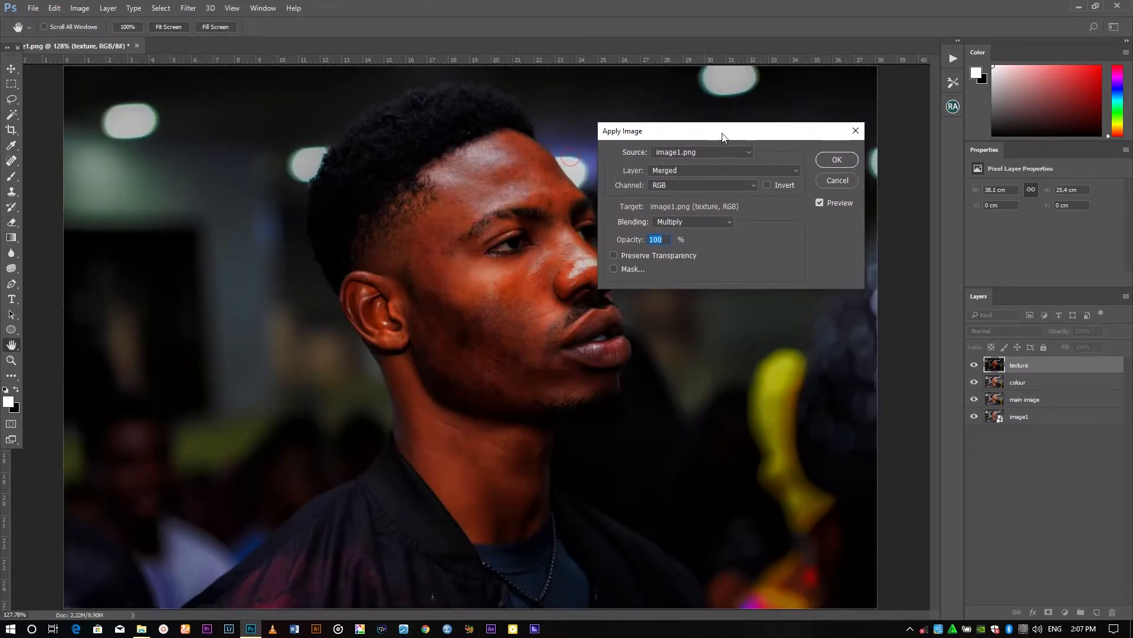
left_click(668, 169)
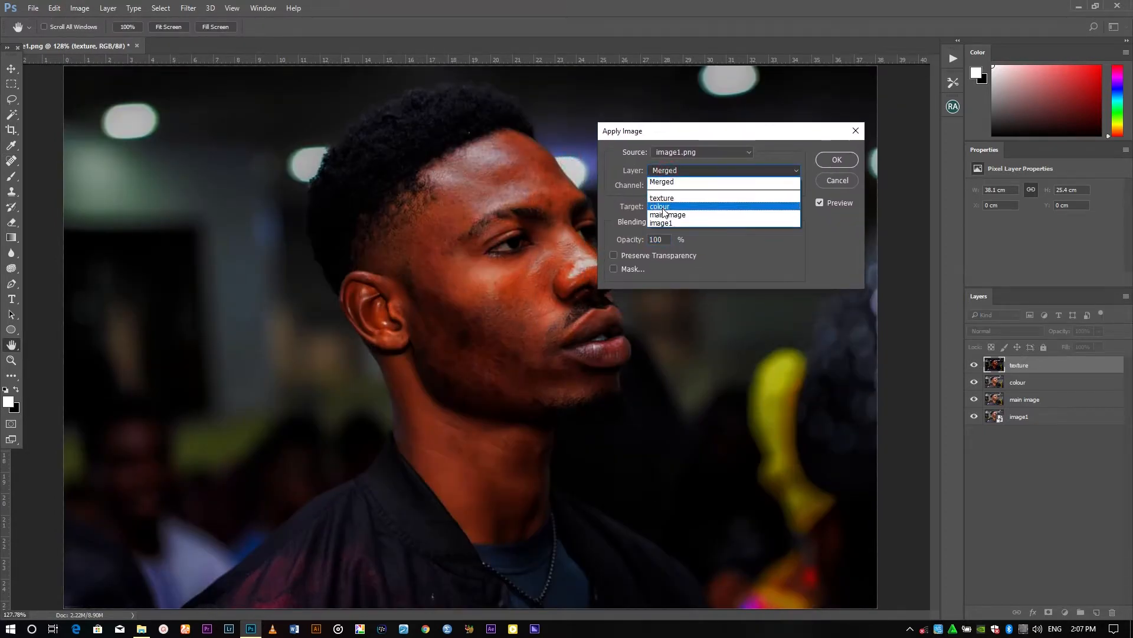
left_click(664, 207)
left_click(674, 187)
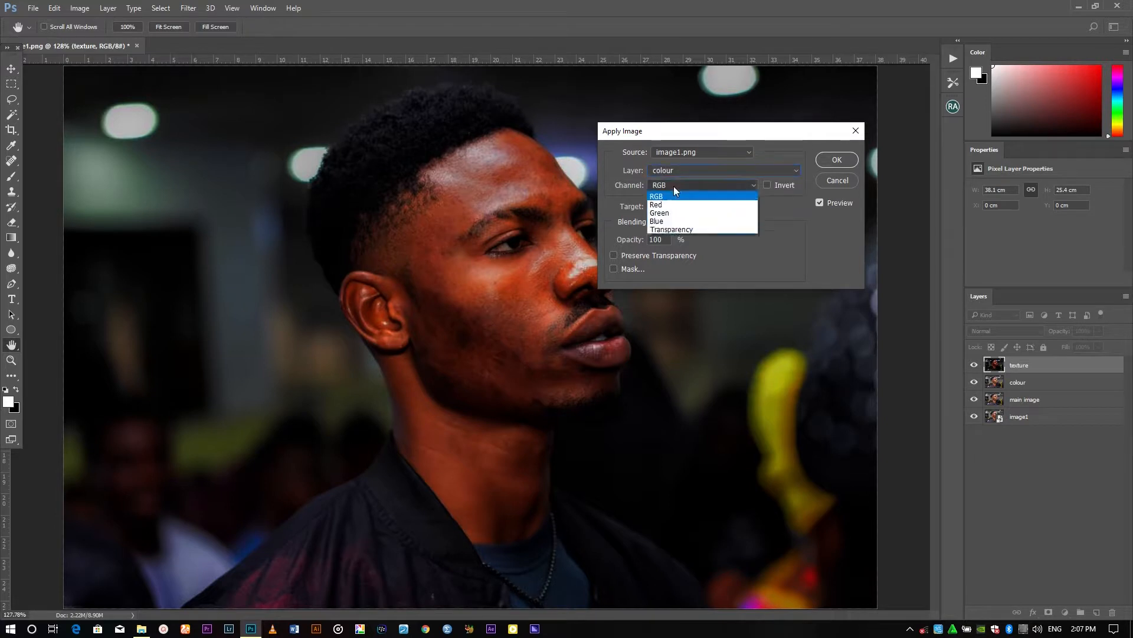
left_click(672, 188)
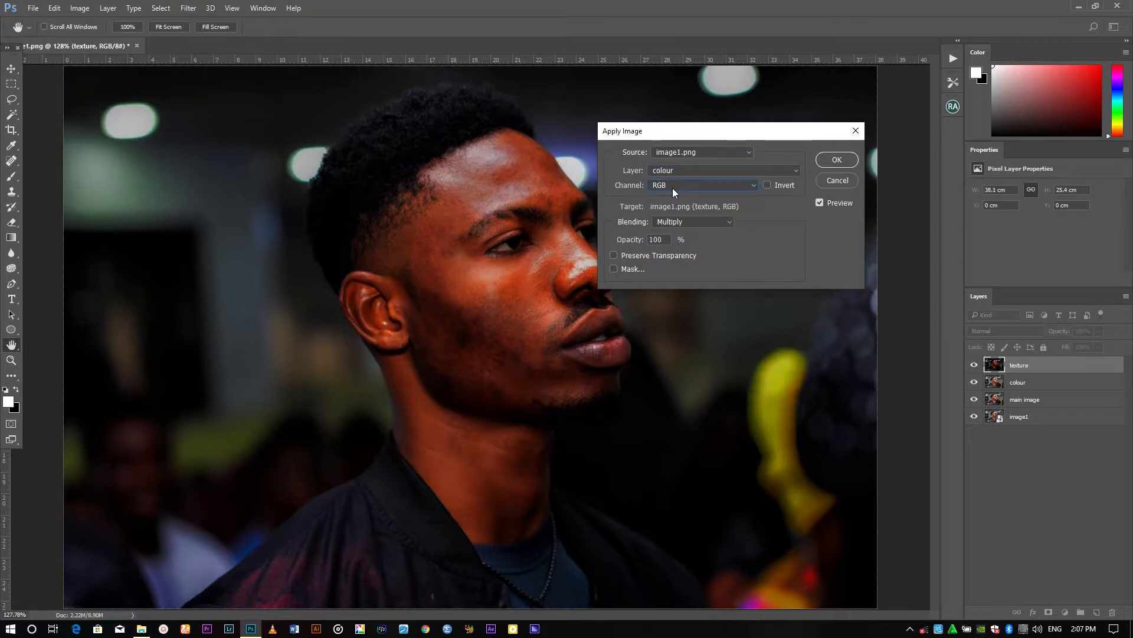
left_click(682, 220)
left_click(673, 423)
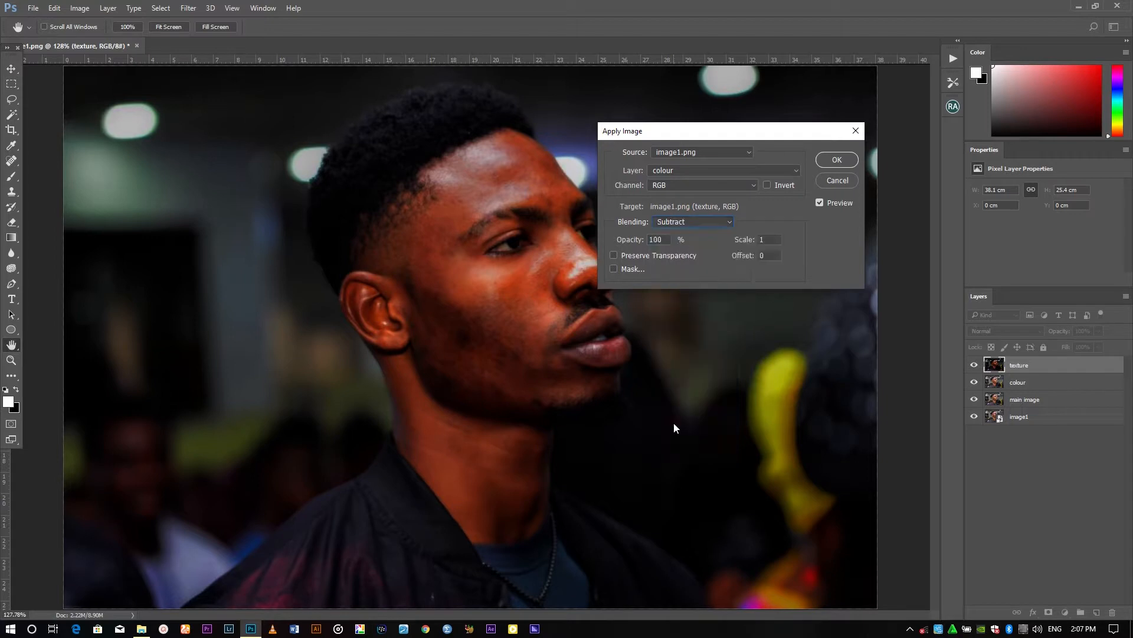
double_click(763, 240)
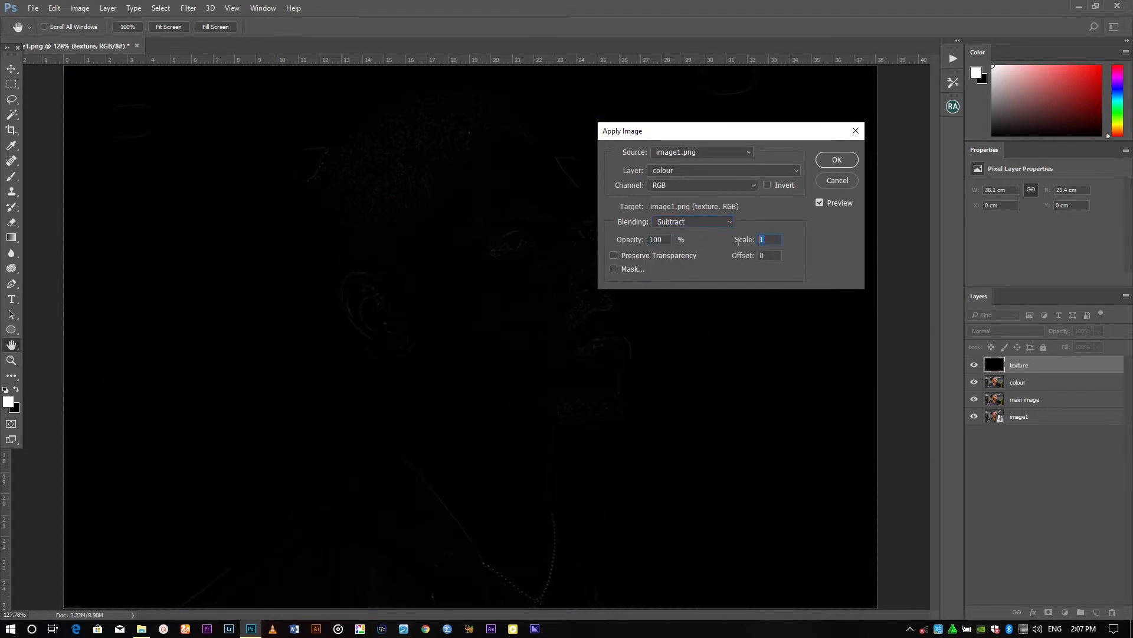
type("2")
double_click(769, 255)
type("128")
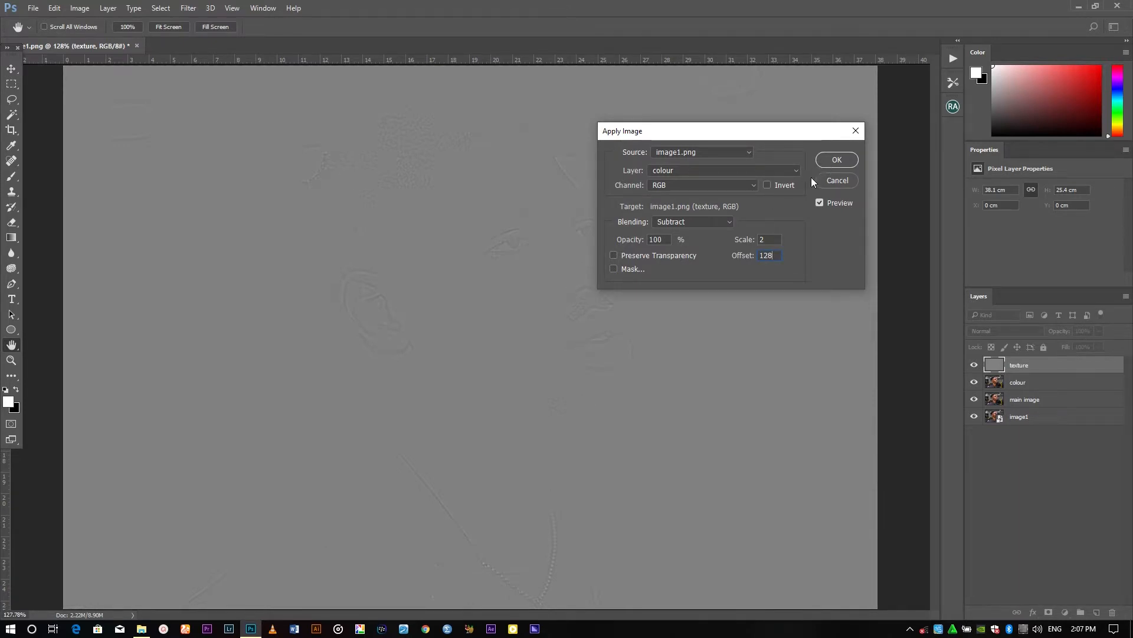
left_click(845, 161)
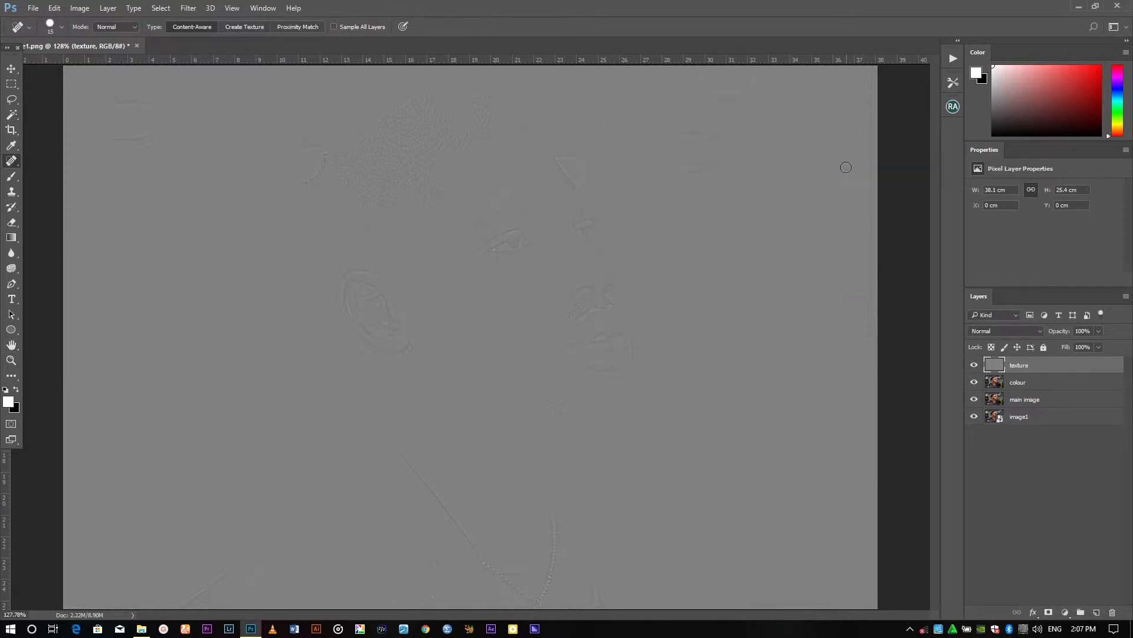
Set the texture layer's blend mode to Linear Light
left_click(1021, 330)
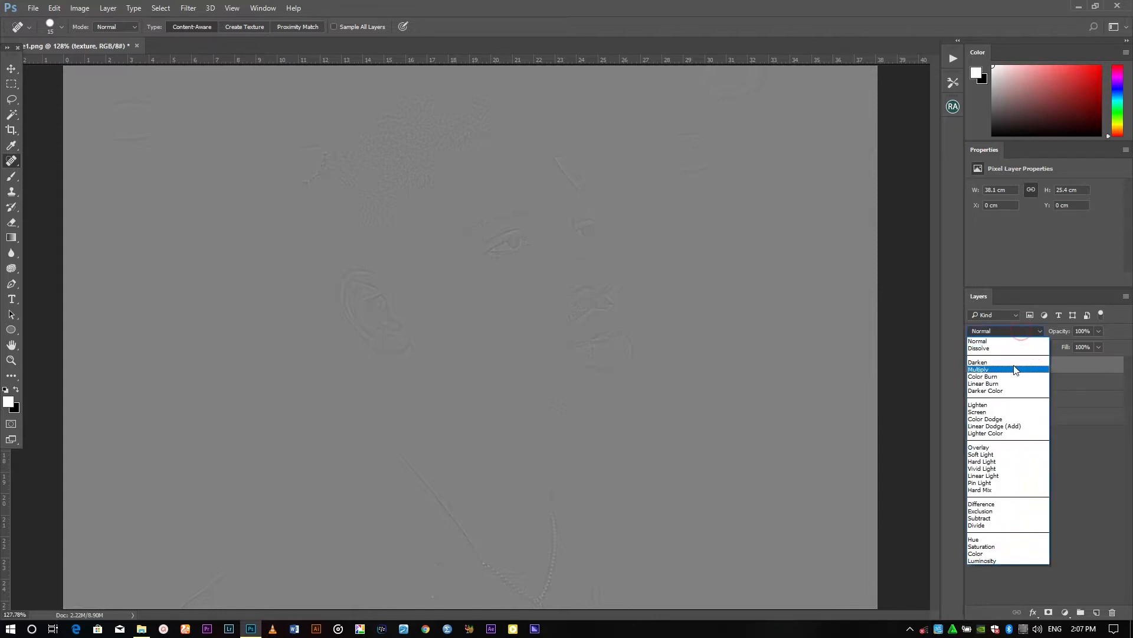
left_click(1006, 474)
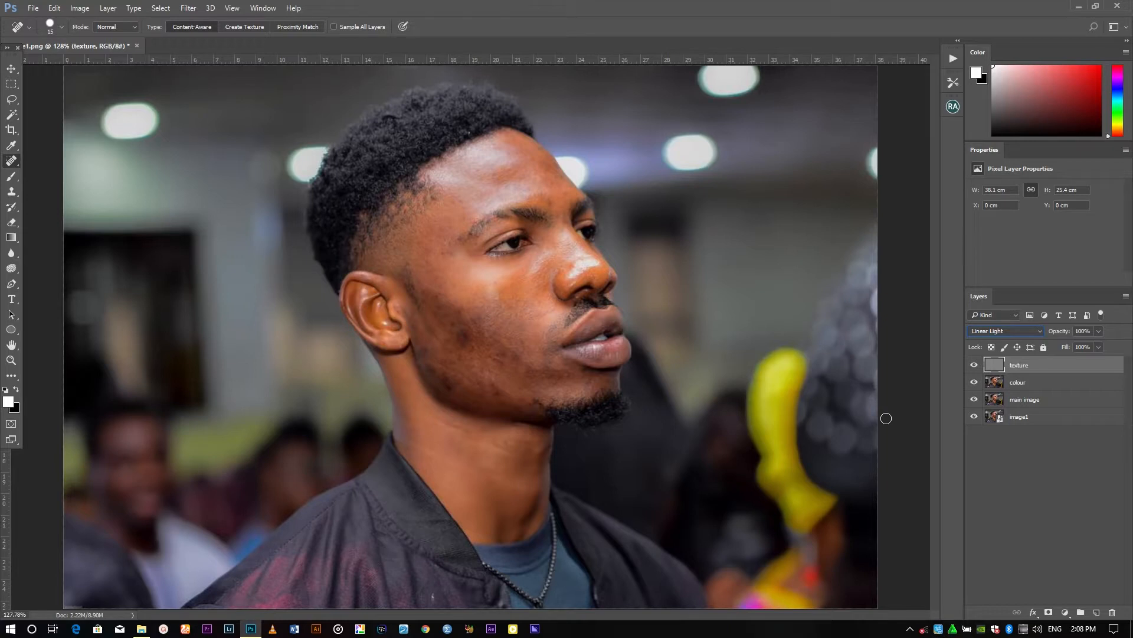
Select the colour layer and zoom in to inspect the cheek skin closely
left_click(1019, 383)
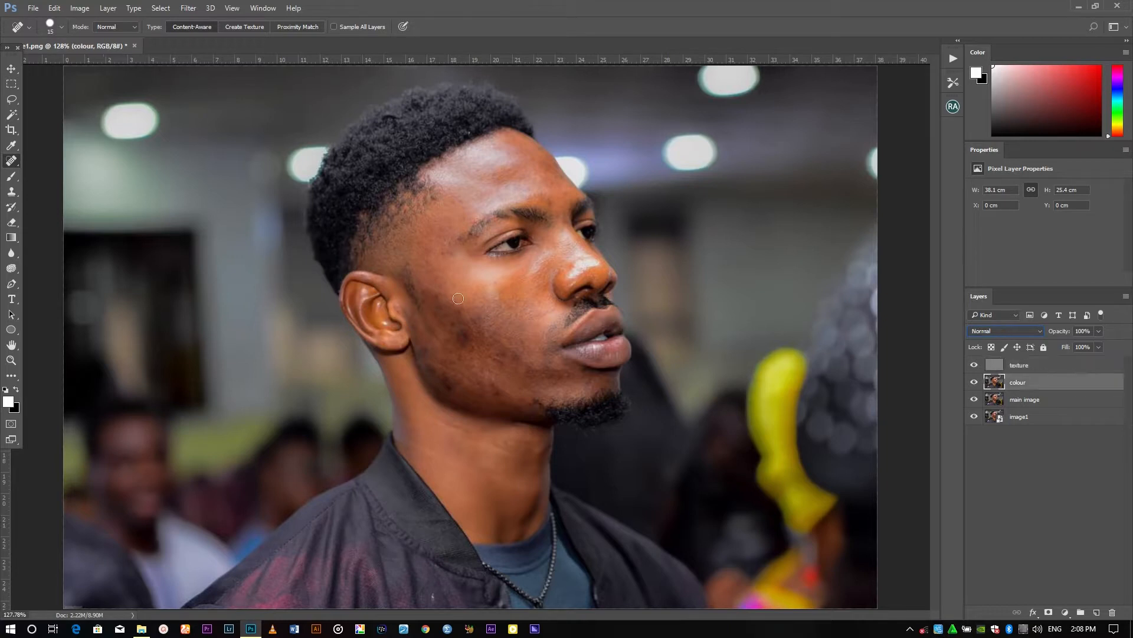
key("ctrl+plus")
key("ctrl+plus")
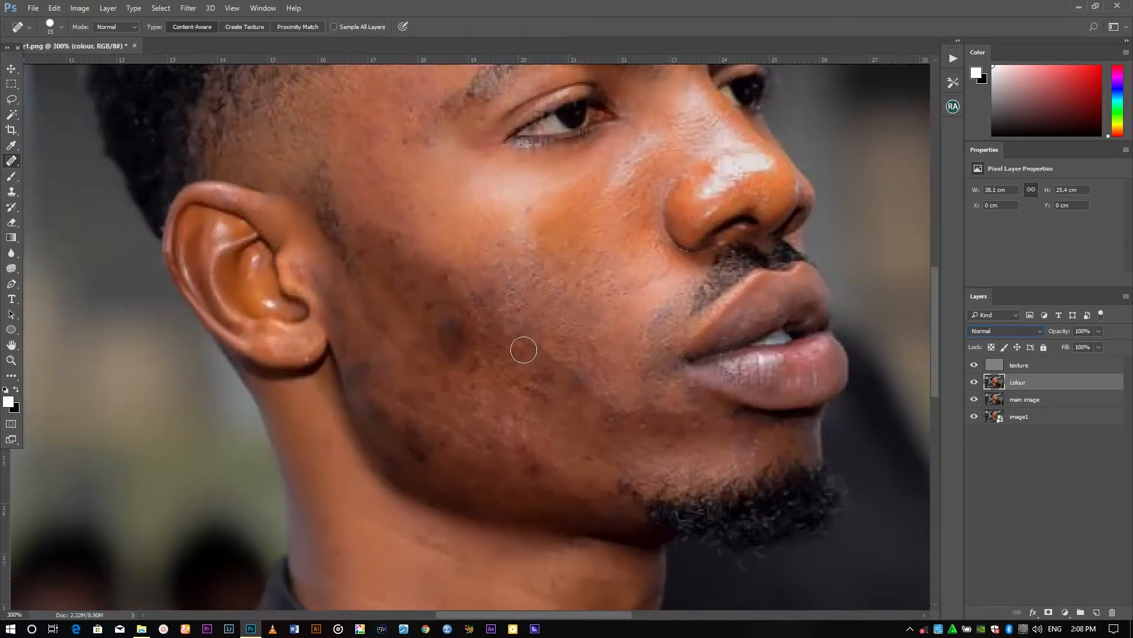
key("ctrl+plus")
key("ctrl+minus")
key("ctrl+minus")
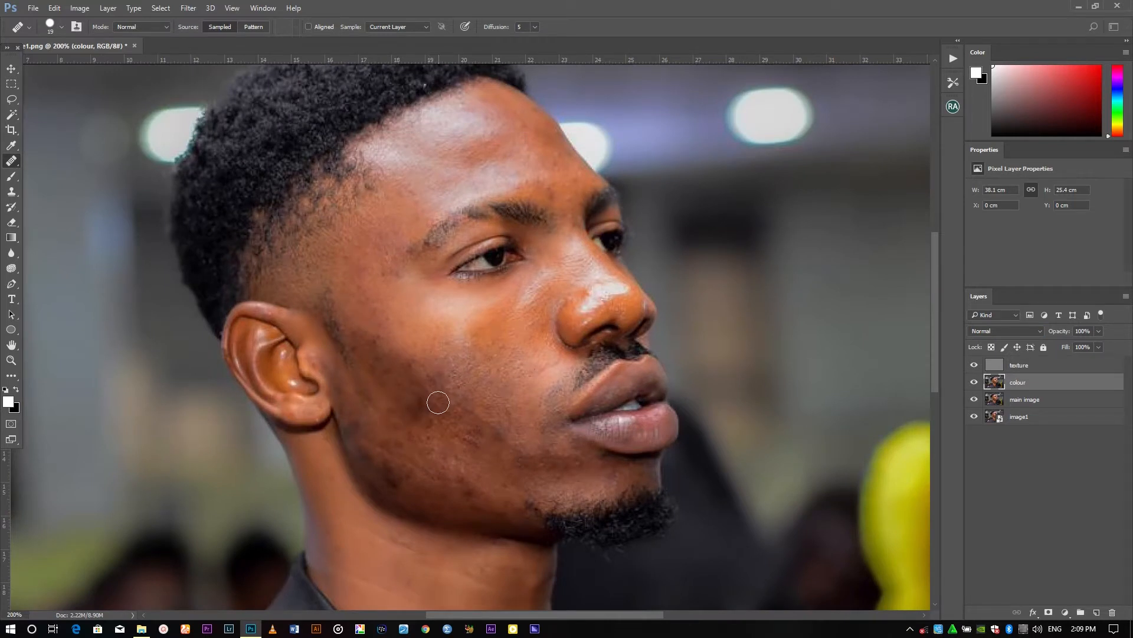
left_click(443, 398, "alt")
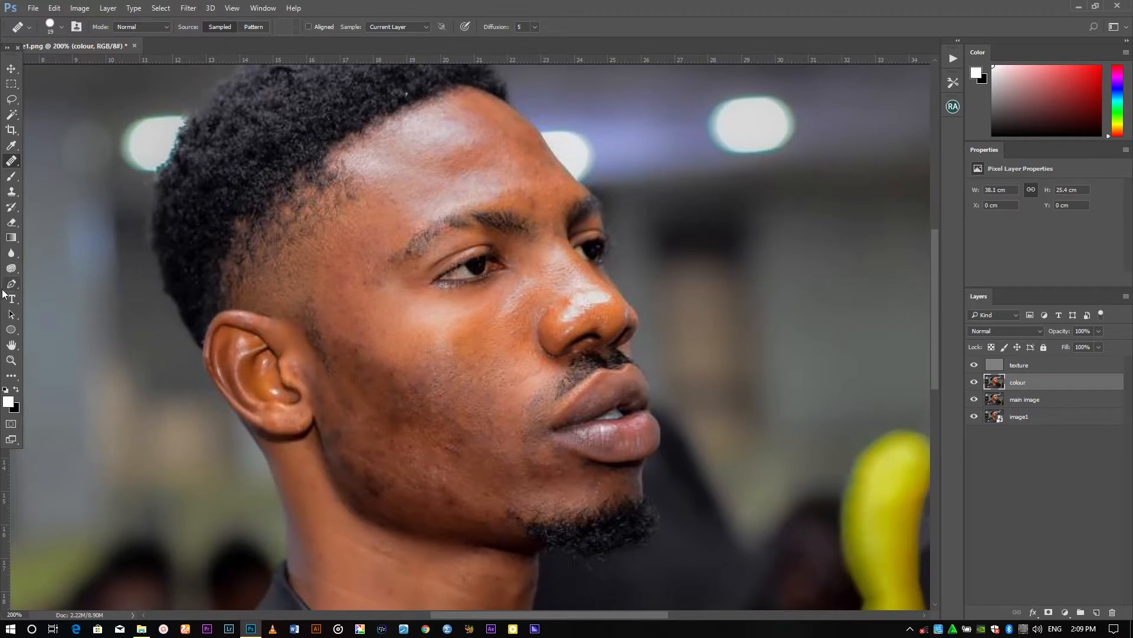
Outline the forehead with the Pen tool and turn the path into a selection with a 10 pixel feather
left_click(11, 284)
left_click(44, 286)
left_click_drag(405, 160, 358, 218)
left_click(250, 212)
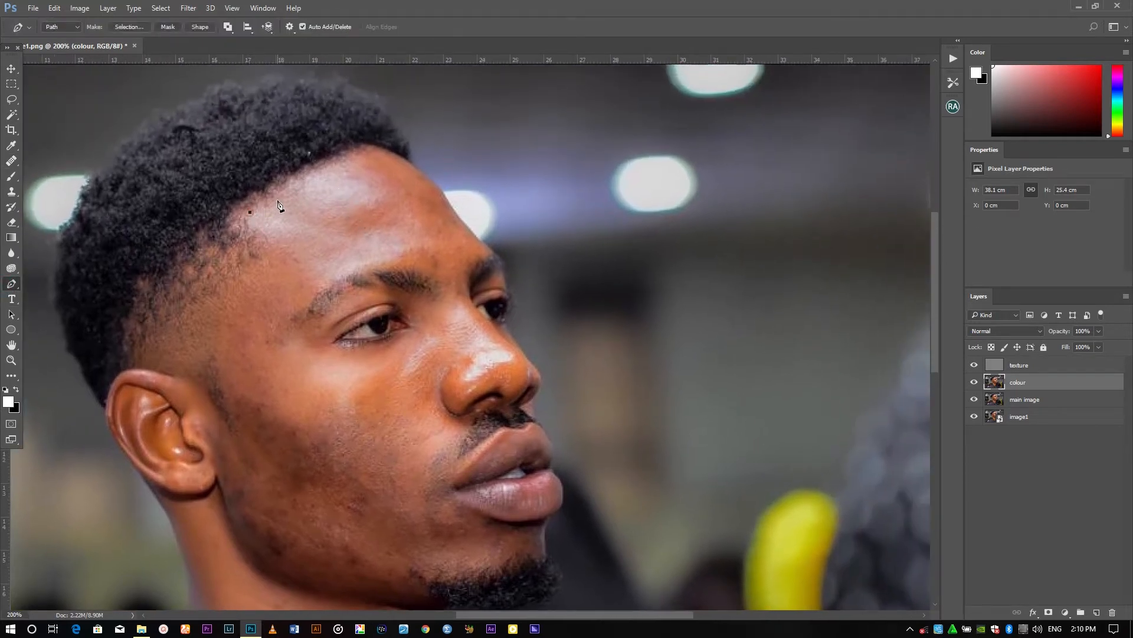
left_click_drag(282, 197, 321, 177)
left_click(372, 152)
left_click(408, 166)
left_click_drag(441, 214, 272, 219)
left_click(251, 212)
right_click(305, 207)
left_click(343, 262)
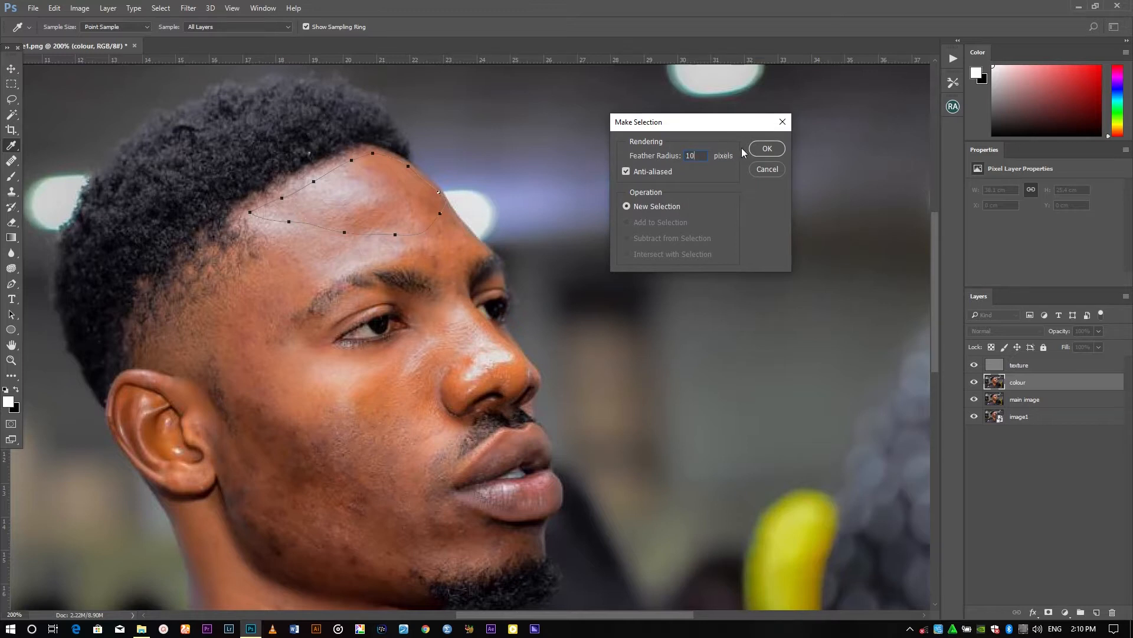
left_click(766, 151)
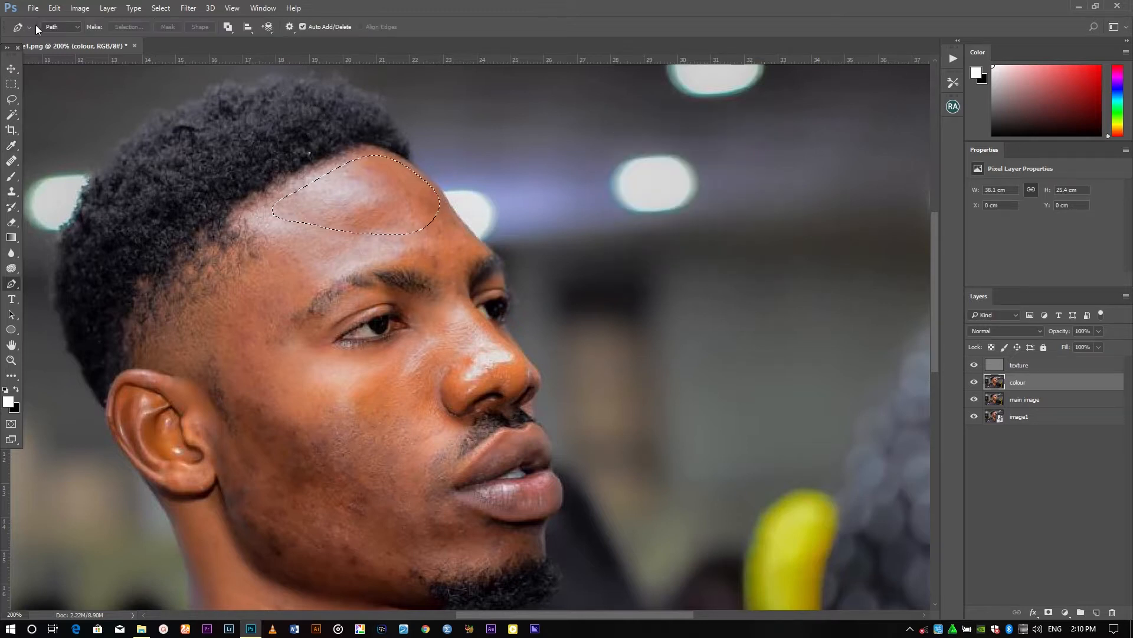
Apply a Gaussian Blur to the forehead selection and deselect
left_click(191, 12)
left_click(215, 137)
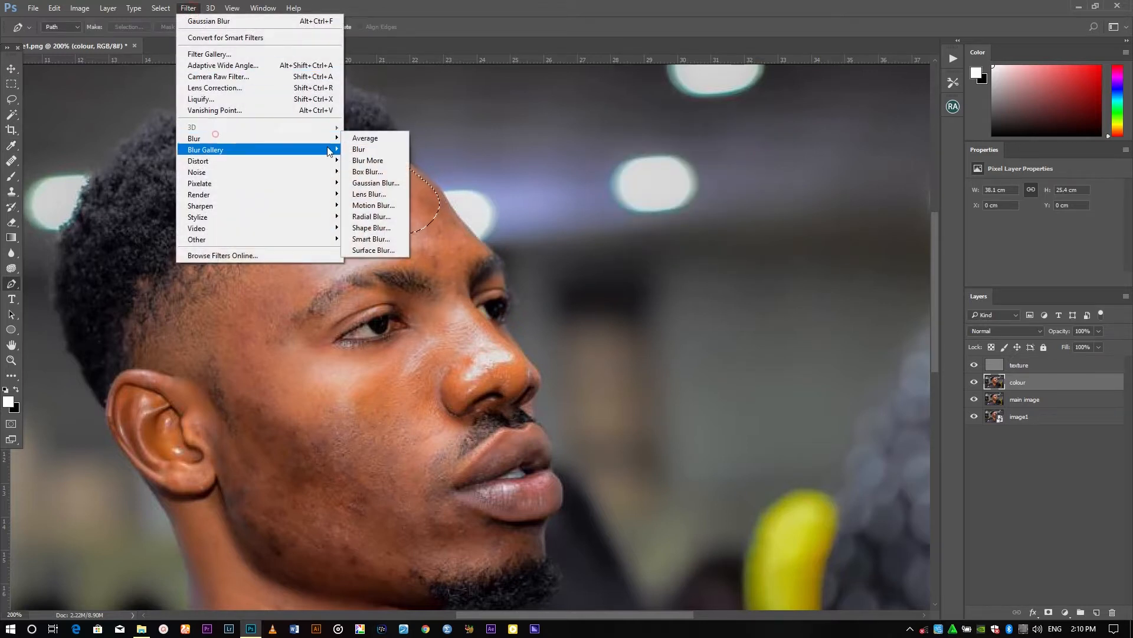
left_click(376, 183)
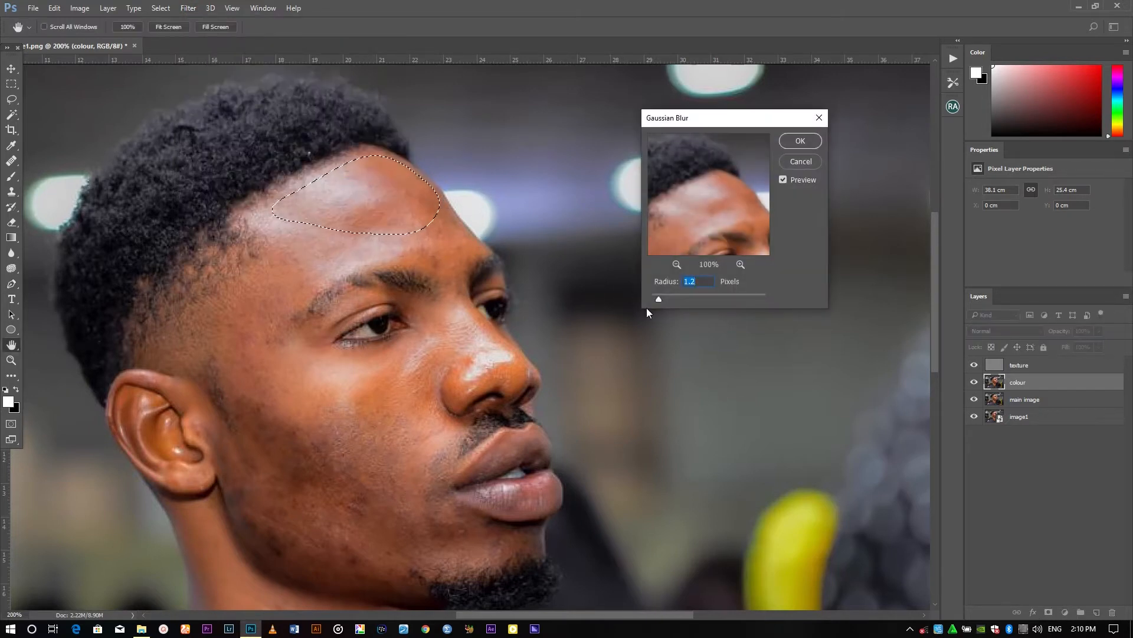
left_click(683, 301)
left_click_drag(682, 302, 681, 301)
left_click(794, 139)
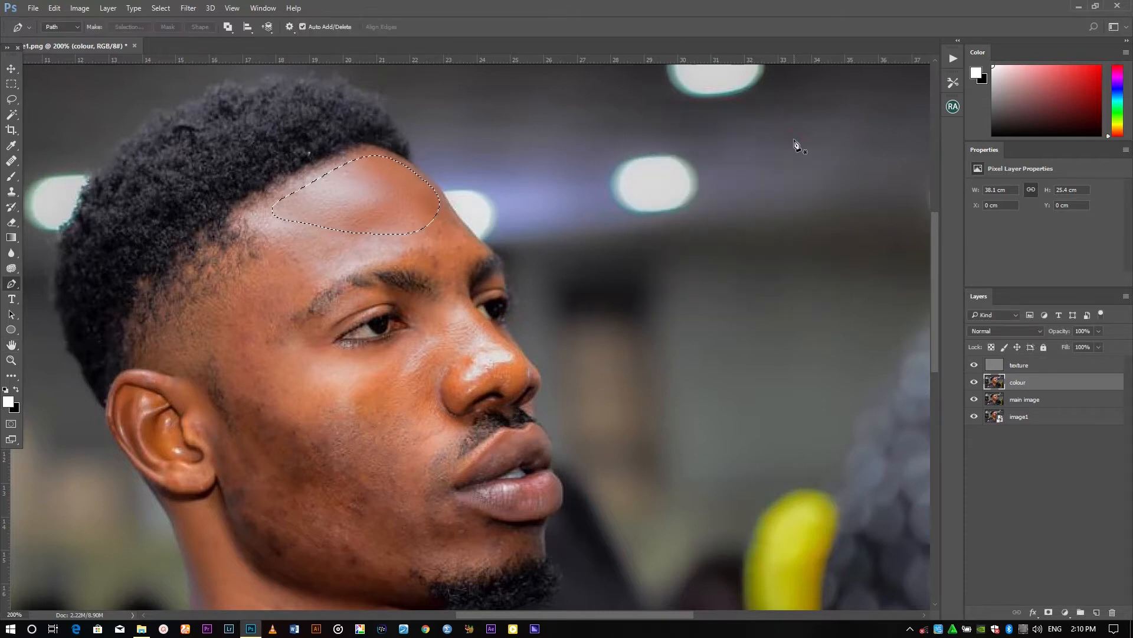
key("ctrl+d")
Select the cheek beside the sideburn with a feathered pen path, reapply the Gaussian Blur and deselect
left_click_drag(277, 240, 323, 206)
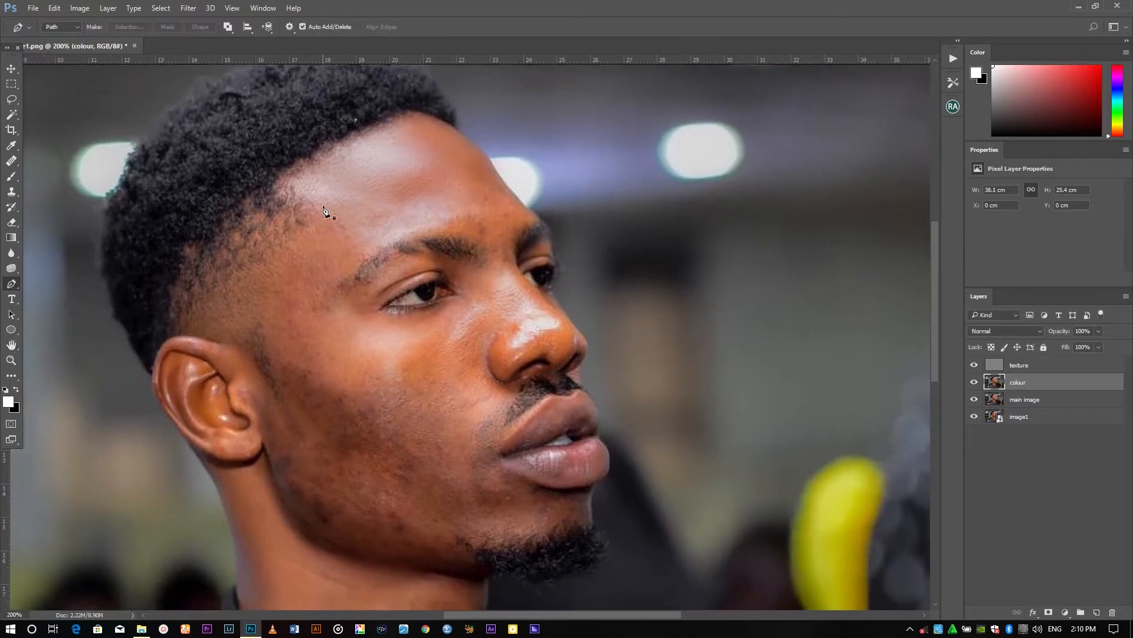
left_click(320, 193)
left_click(321, 218)
left_click(290, 250)
left_click(272, 292)
left_click(268, 336)
left_click(295, 359)
left_click(339, 334)
left_click(343, 276)
left_click(320, 193)
right_click(342, 211)
left_click(374, 266)
left_click(764, 150)
left_click(188, 9)
left_click(208, 20)
key("ctrl+d")
Select the cheek area in front of the ear with a feathered pen path, reapply the Gaussian Blur and deselect
left_click_drag(553, 274, 512, 176)
left_click(264, 235)
left_click(318, 259)
left_click(338, 333)
left_click(297, 394)
left_click(268, 409)
left_click(235, 364)
left_click(233, 258)
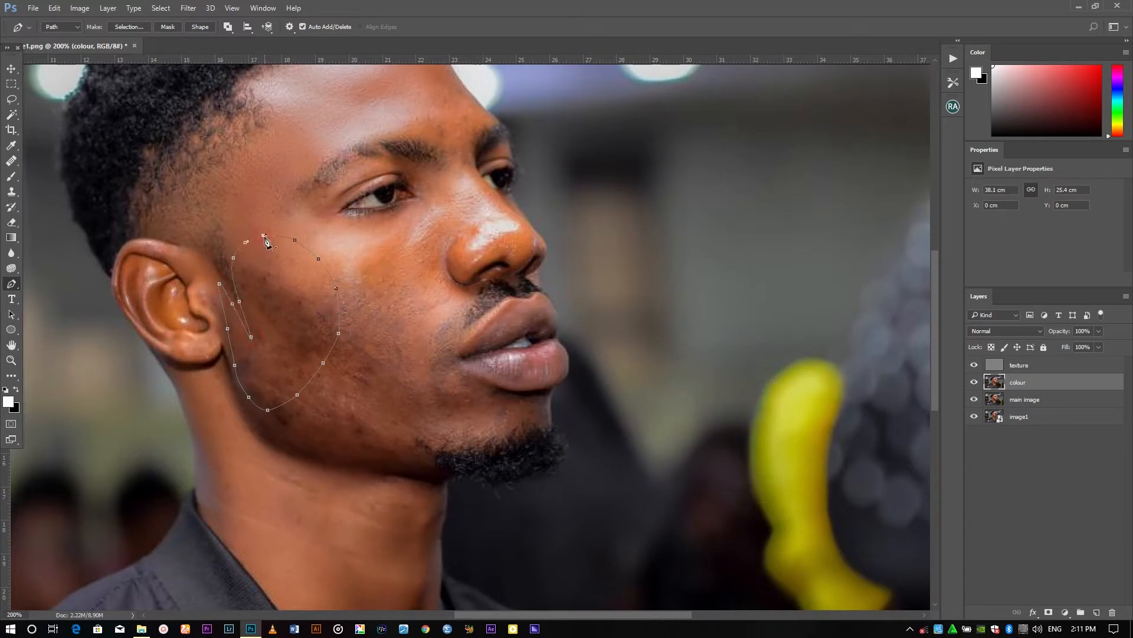
right_click(265, 251)
left_click(296, 307)
left_click(765, 150)
left_click(188, 8)
left_click(202, 20)
left_click_drag(366, 247, 317, 326)
key("ctrl+d")
Select the cheekbone under the eye with a feathered pen path, reapply the Gaussian Blur and deselect
left_click(284, 325)
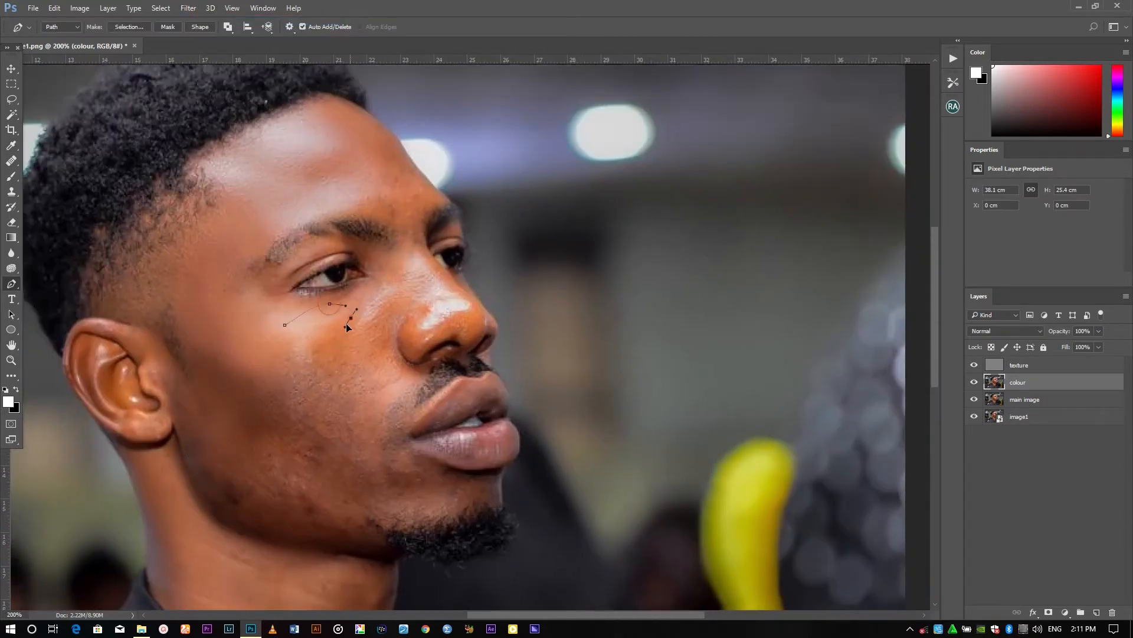
left_click(259, 450)
right_click(294, 340)
left_click(327, 93)
left_click(764, 150)
left_click(189, 8)
left_click(205, 20)
key("ctrl+d")
Select the lower cheek near the jaw with a feathered pen path, reapply the Gaussian Blur and deselect
left_click_drag(284, 456, 304, 343)
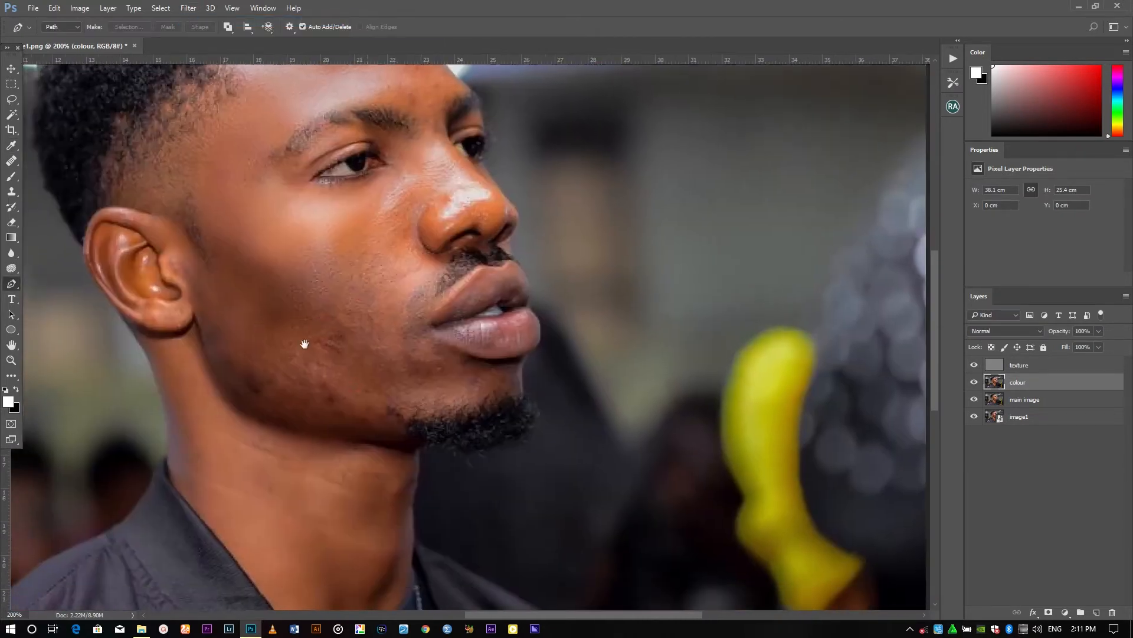
left_click(263, 410)
right_click(327, 327)
left_click(358, 64)
left_click(766, 151)
left_click(188, 8)
left_click(203, 20)
key("ctrl+d")
Select the cheek beside the mouth with a feathered pen path, then deselect
left_click(331, 248)
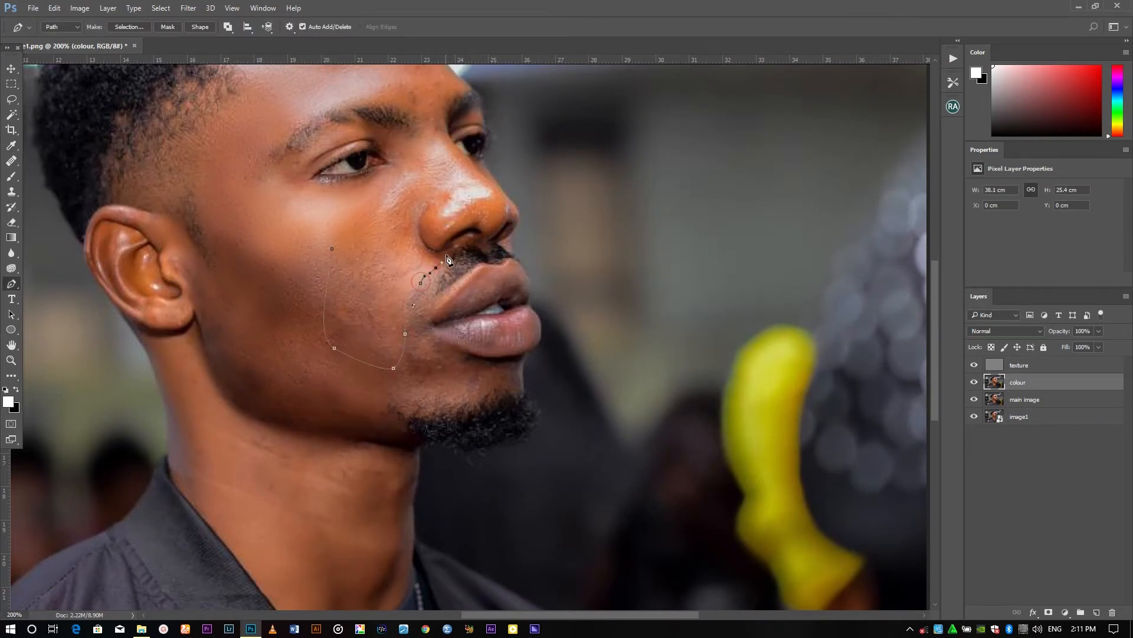
left_click(407, 184)
left_click(356, 197)
left_click(332, 248)
right_click(365, 254)
left_click(396, 304)
left_click(767, 150)
key("ctrl+d")
Select the chin area below the lower lip with a feathered pen path, then deselect
left_click_drag(382, 298, 398, 298)
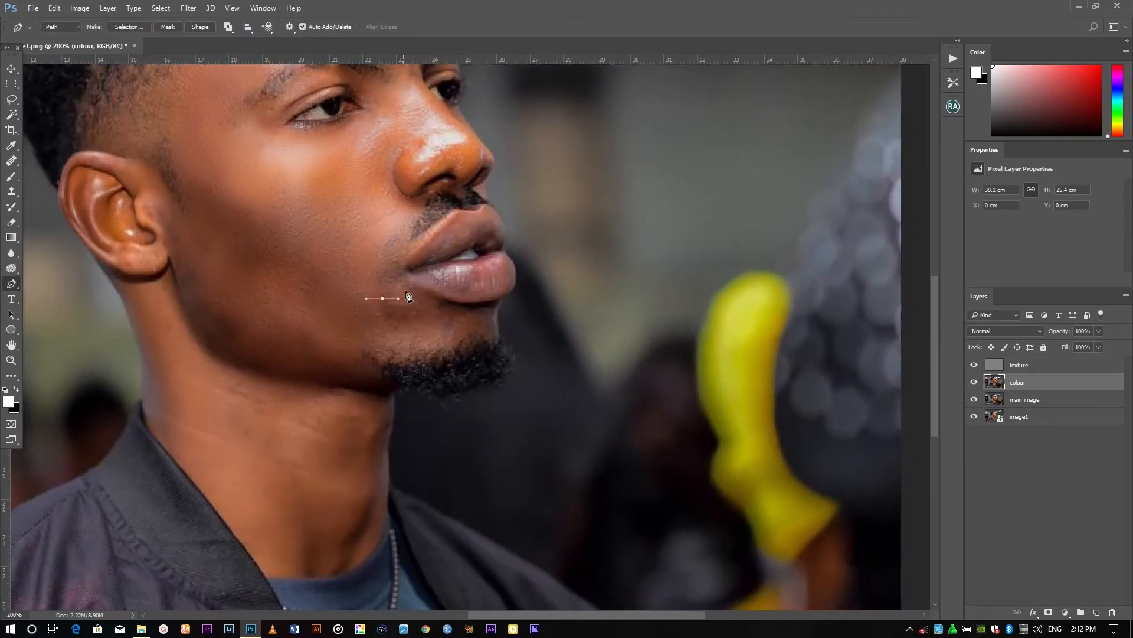
left_click_drag(484, 310, 497, 310)
left_click_drag(483, 339, 470, 343)
left_click_drag(370, 355, 348, 349)
left_click(382, 298)
right_click(399, 303)
left_click(435, 359)
left_click(765, 150)
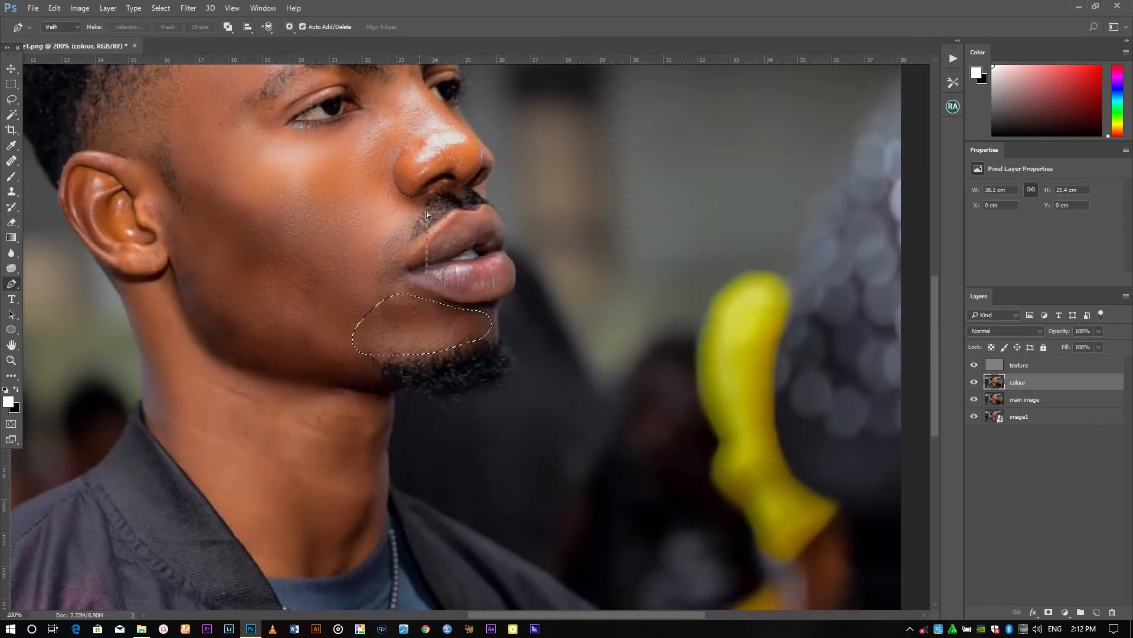
key("ctrl+d")
Select the side of the forehead from the hairline to the nose bridge with a feathered pen path, then deselect
left_click_drag(421, 85, 410, 240)
mouse_move(329, 99)
left_mouse_down()
mouse_move(347, 101)
mouse_move(317, 108)
left_mouse_up()
left_click(370, 300)
right_click(333, 119)
left_click(391, 169)
key("Return")
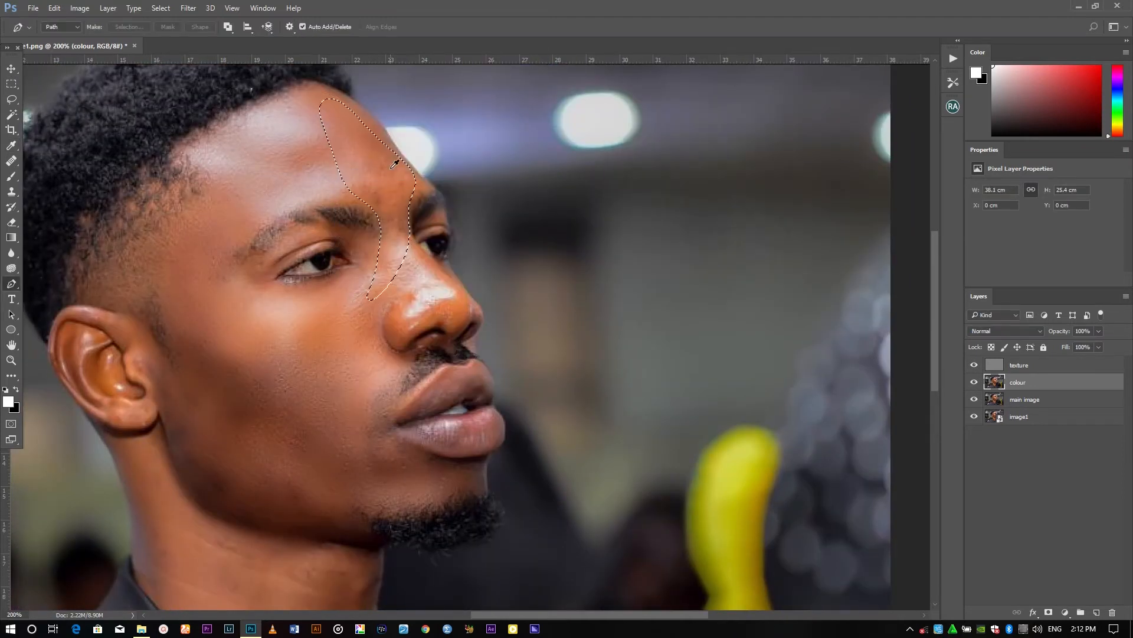
key("ctrl+d")
Select the nose tip with a feathered pen path, reapply the Gaussian Blur and deselect
left_click_drag(329, 202, 339, 204)
left_click_drag(380, 247, 384, 267)
left_click_drag(314, 276, 306, 276)
left_click_drag(328, 201, 323, 201)
right_click(327, 216)
left_click(372, 269)
left_click(765, 145)
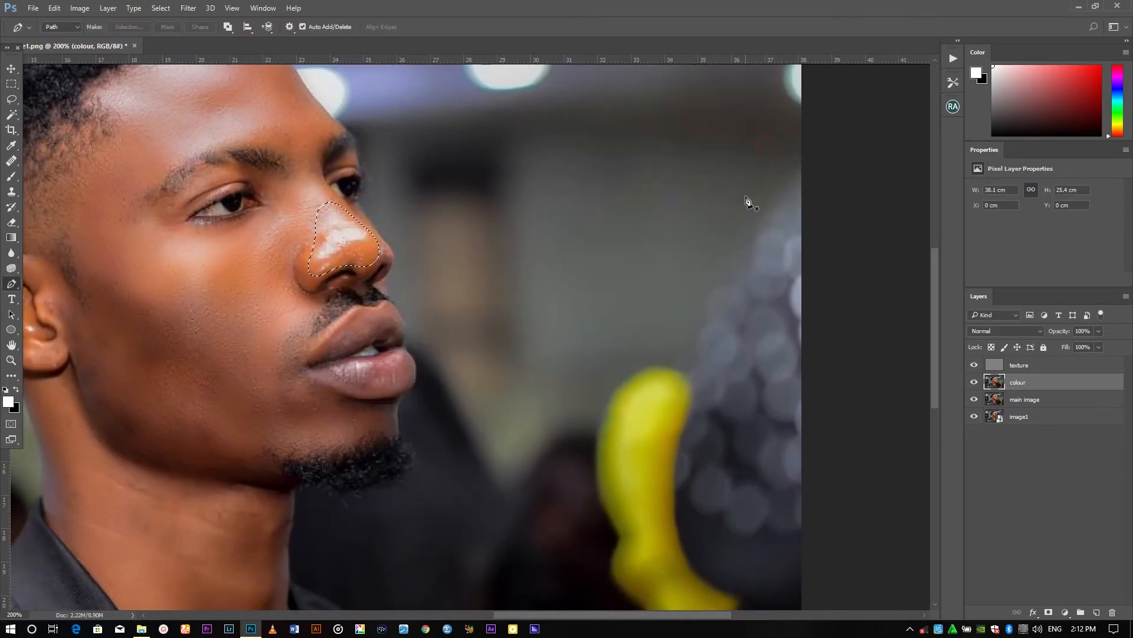
key("ctrl+alt+f")
key("ctrl+d")
Select the neck below the jaw with a feathered pen path, then deselect
left_click_drag(502, 294, 829, 71)
left_click(363, 163)
left_click_drag(414, 193, 419, 203)
left_click(625, 270)
left_click_drag(508, 371, 491, 373)
left_click_drag(362, 194, 356, 171)
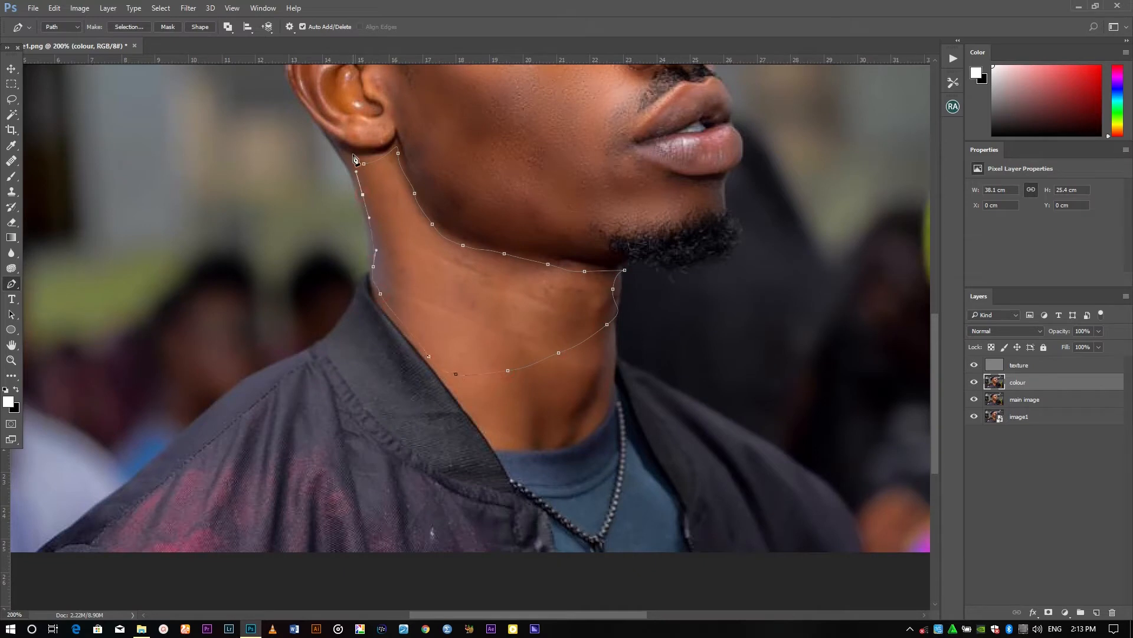
left_click(364, 164)
right_click(430, 197)
left_click(484, 249)
left_click(765, 155)
key("ctrl+d")
Turn the lower neck path into a selection
right_click(481, 352)
left_click(552, 102)
key("Return")
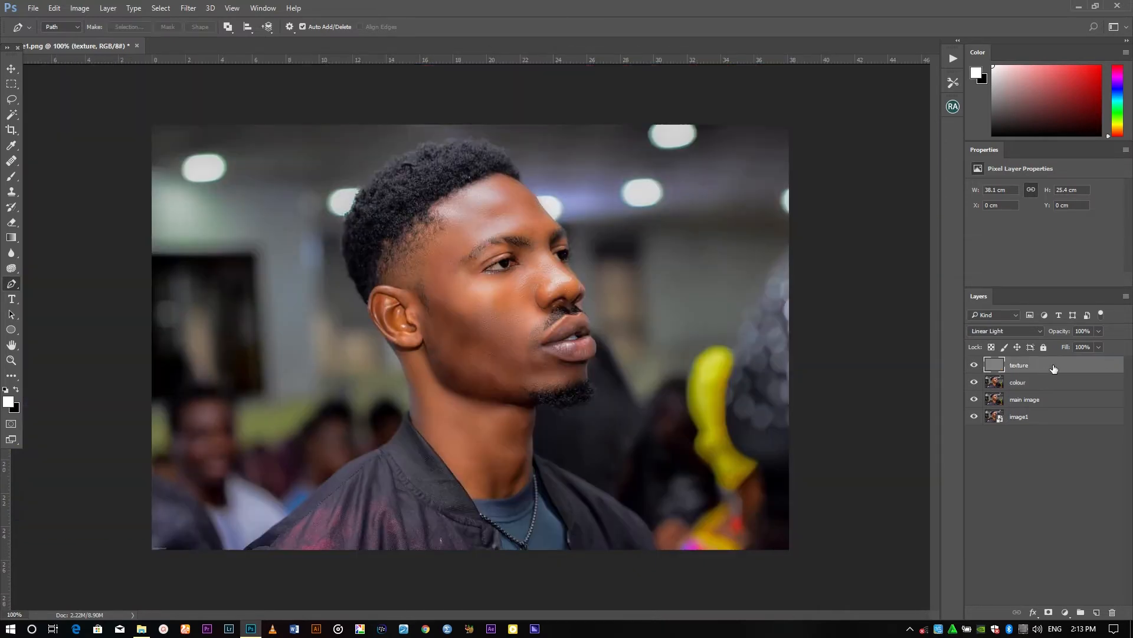
Duplicate the texture layer
right_click(1053, 369)
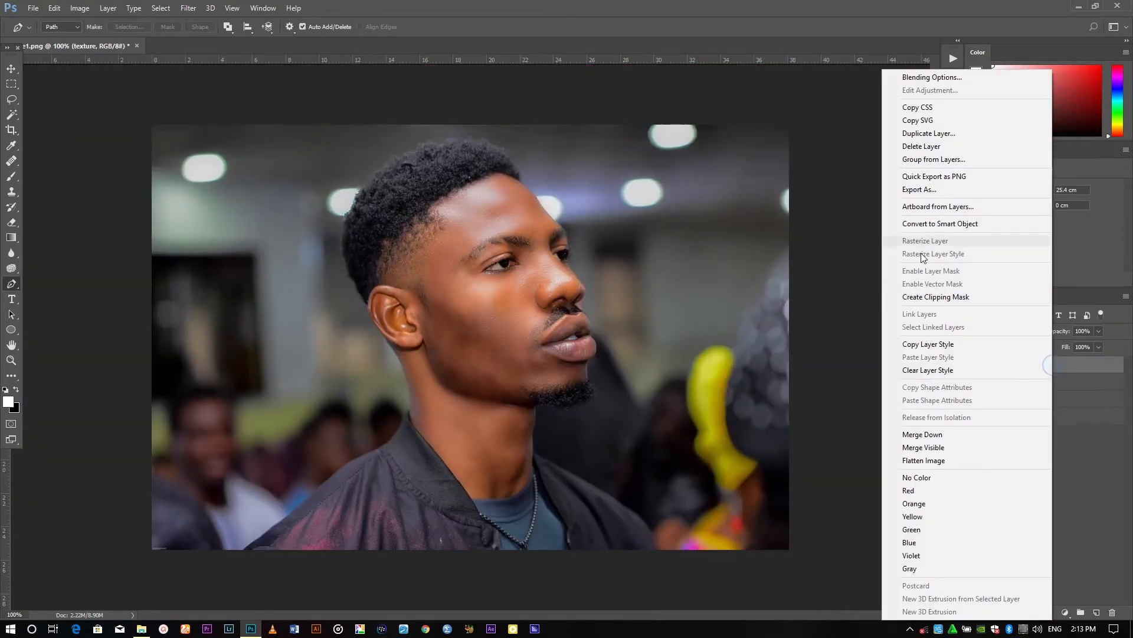
left_click(938, 134)
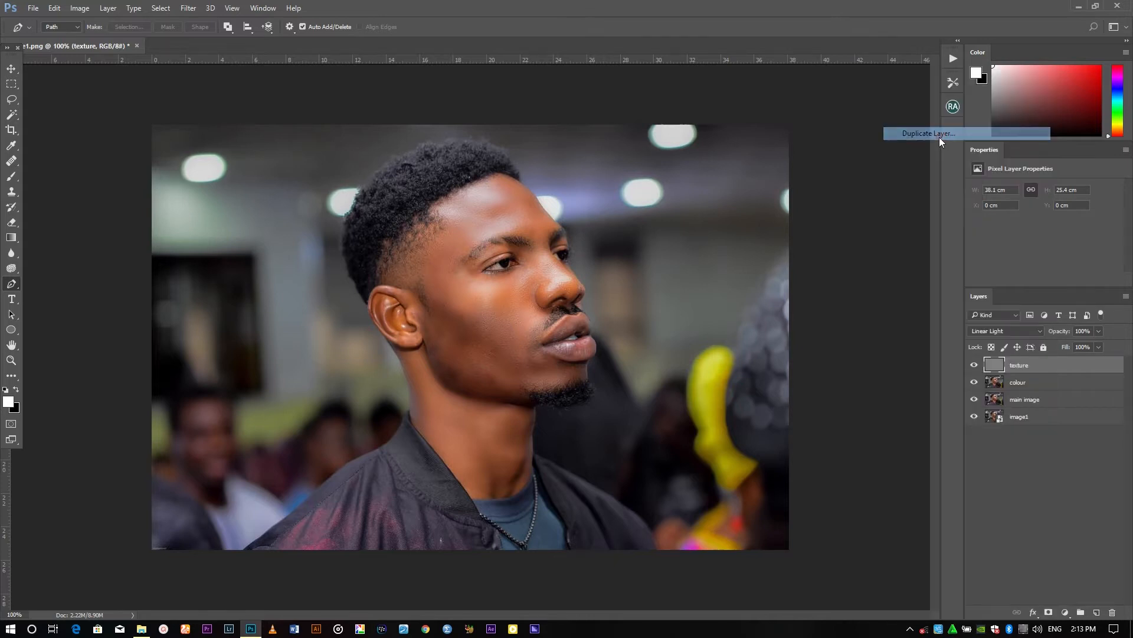
left_click(669, 190)
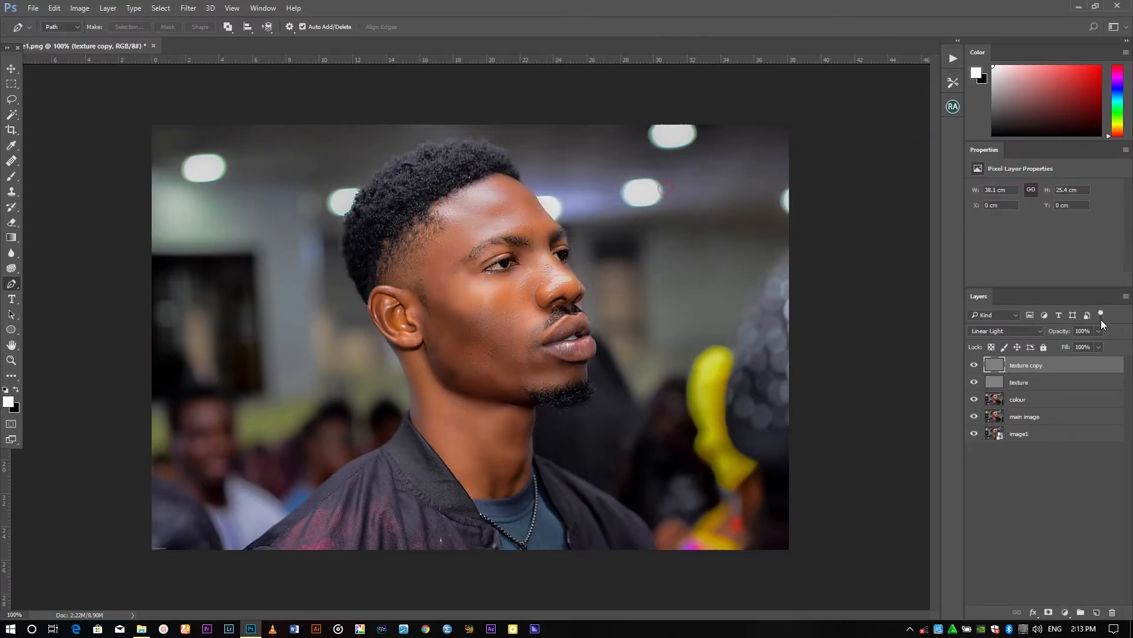
Set the texture copy layer's opacity to 45%
left_click(1099, 331)
left_click(654, 111)
scroll(653, 112, "up", 1)
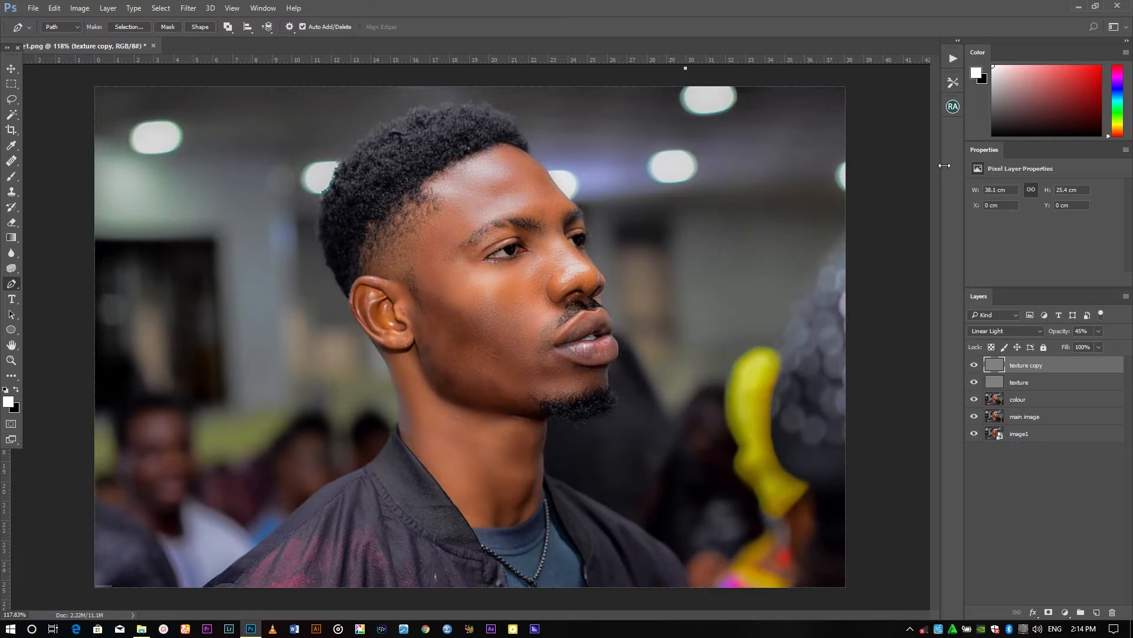
Toggle the original image layer's visibility repeatedly to compare the retouch with the original
left_click(974, 434, "alt")
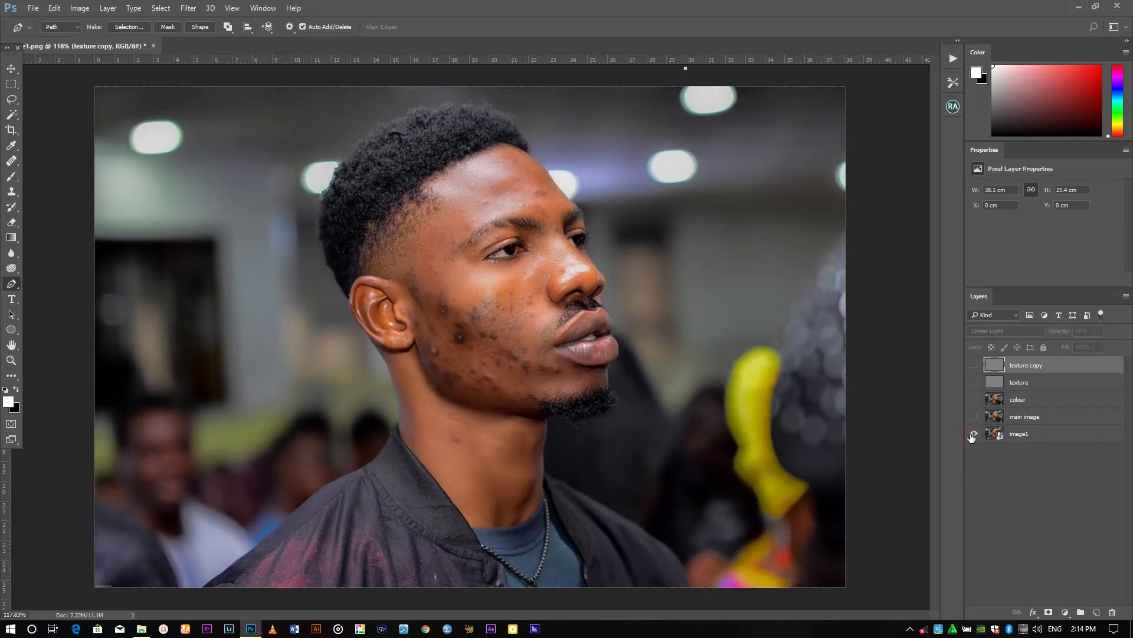
left_click(974, 434, "alt")
left_click(974, 434, "alt")
left_click(974, 434, "alt")
left_click(974, 433, "alt")
left_click(974, 434, "alt")
left_click(974, 434, "alt")
left_click(974, 434, "alt")
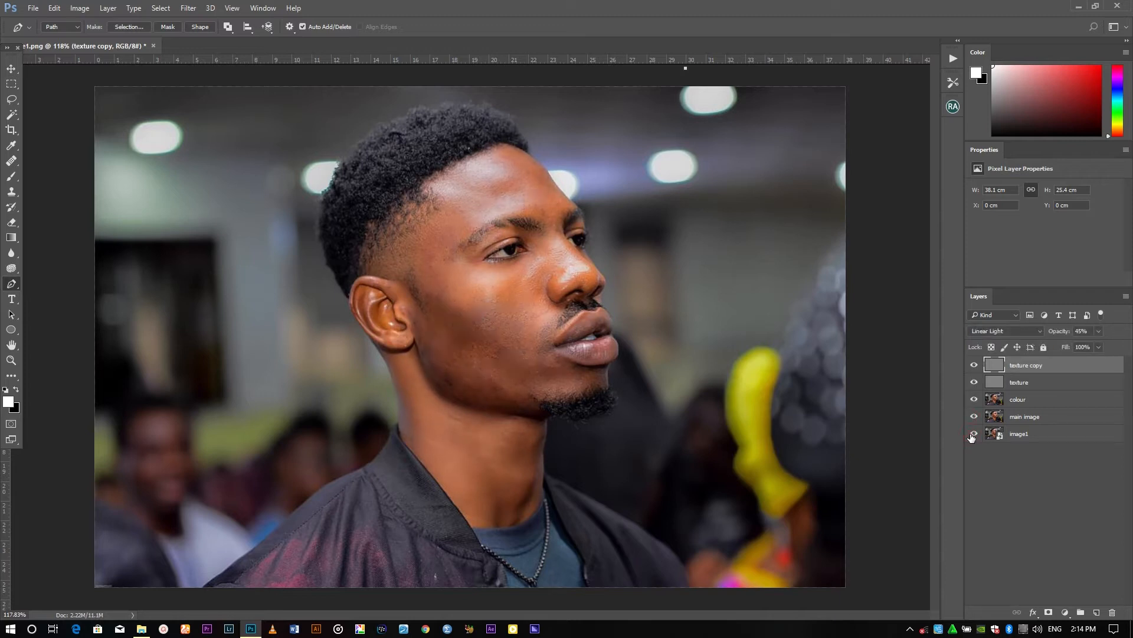
Group the texture copy, texture, colour and main image layers into a group named 'new work'
left_click(1033, 383, "shift")
left_click(1026, 401, "shift")
left_click(1032, 415, "shift")
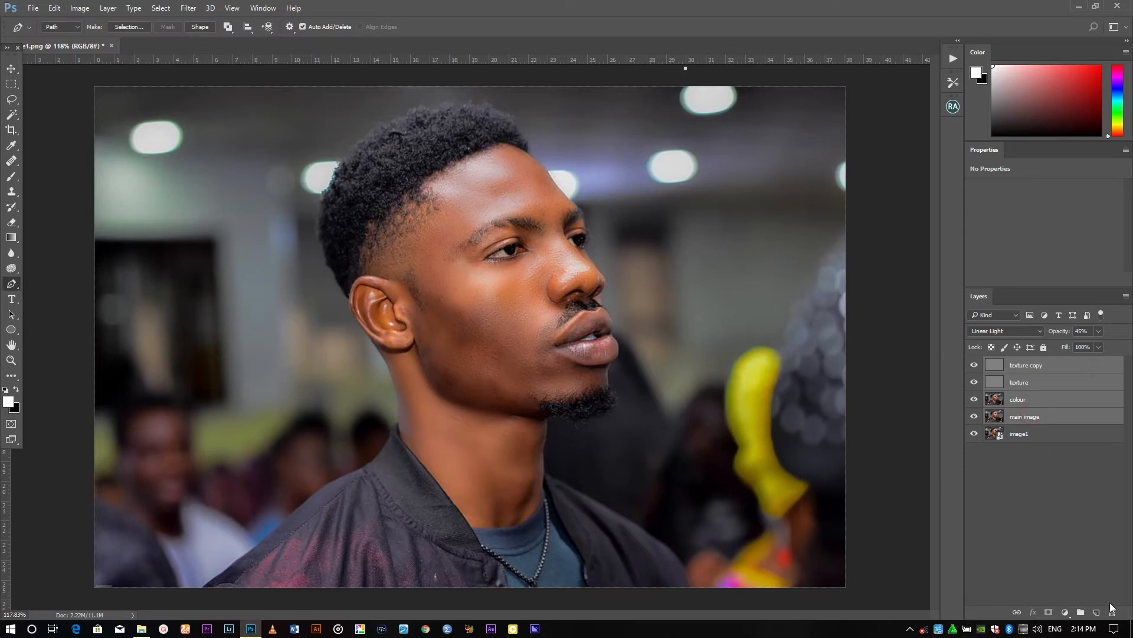
left_click(1081, 611)
double_click(1019, 363)
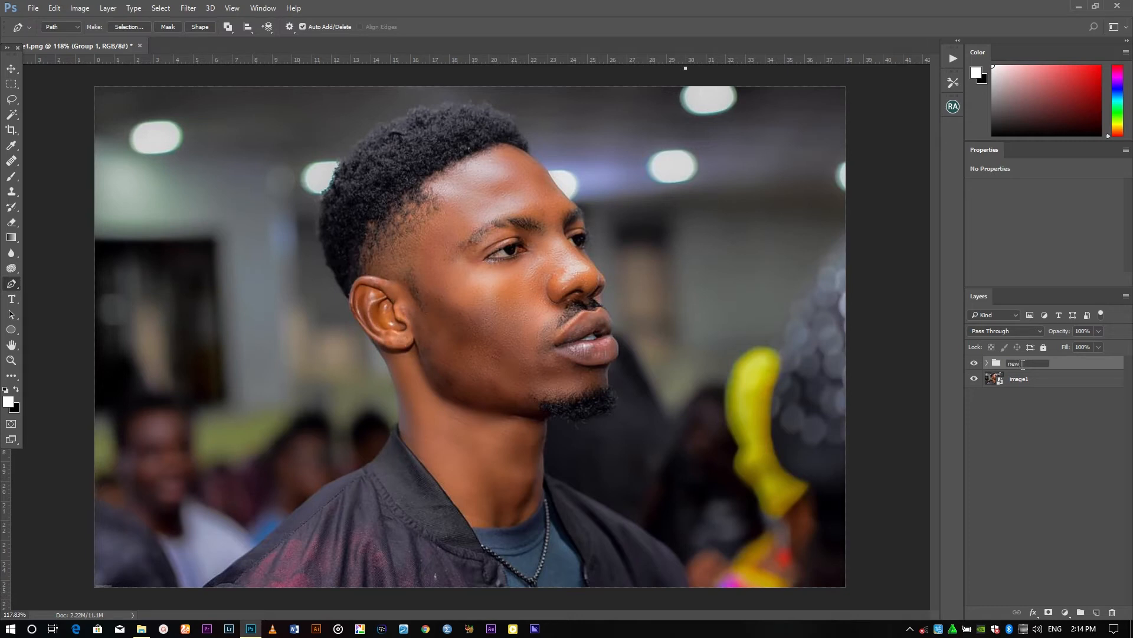
key("Return")
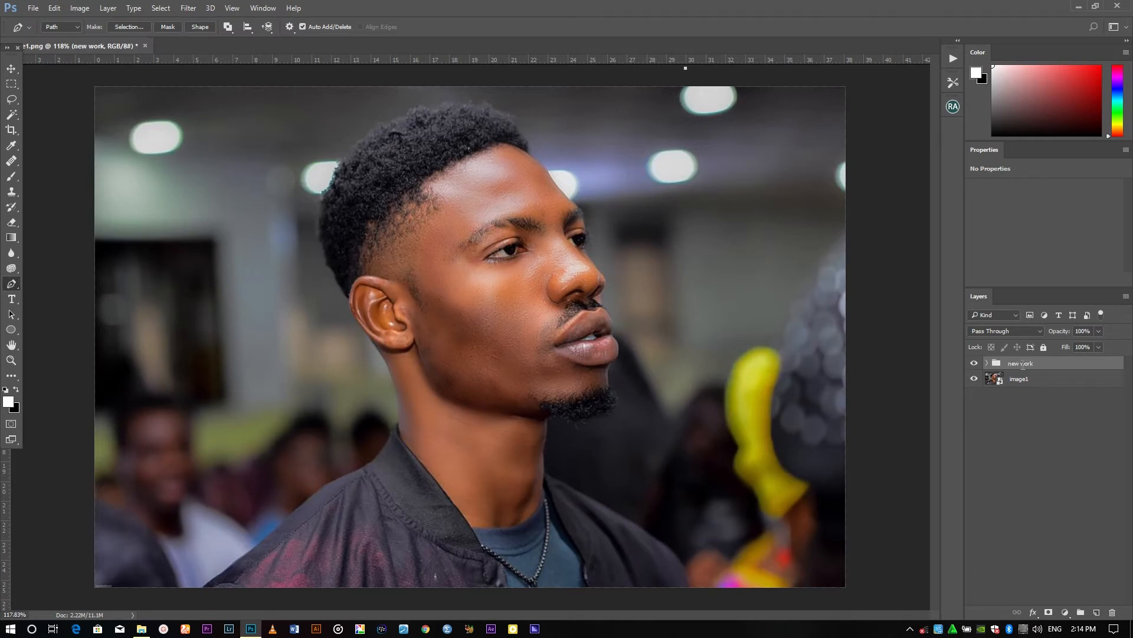
Duplicate the 'new work' group and merge the copy into a single layer
left_click(988, 363)
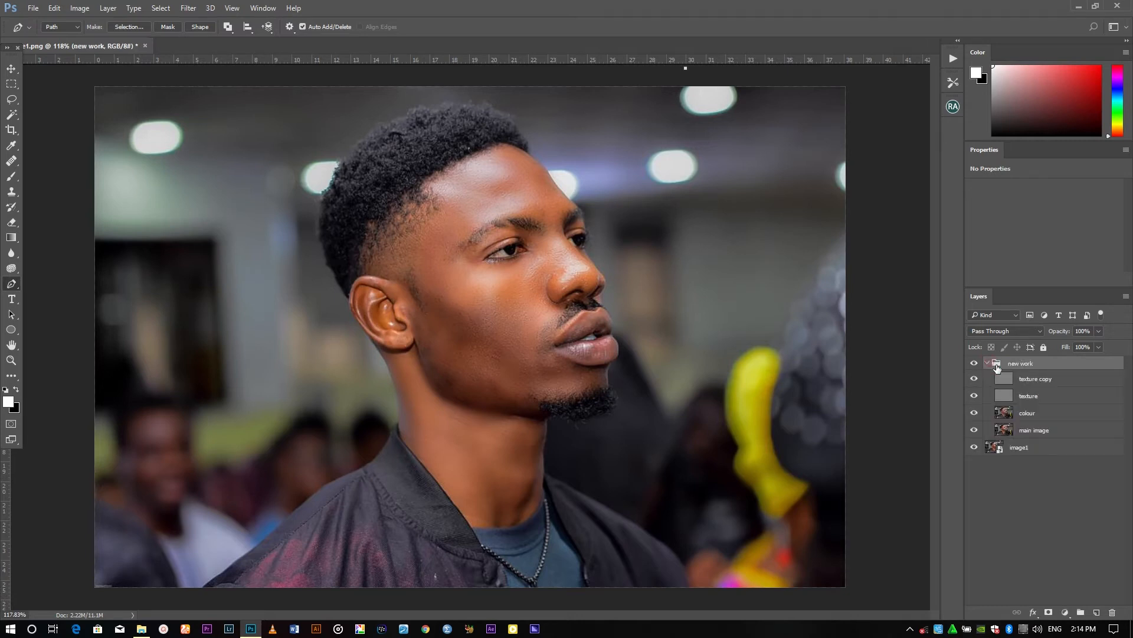
left_click(987, 363)
right_click(1029, 366)
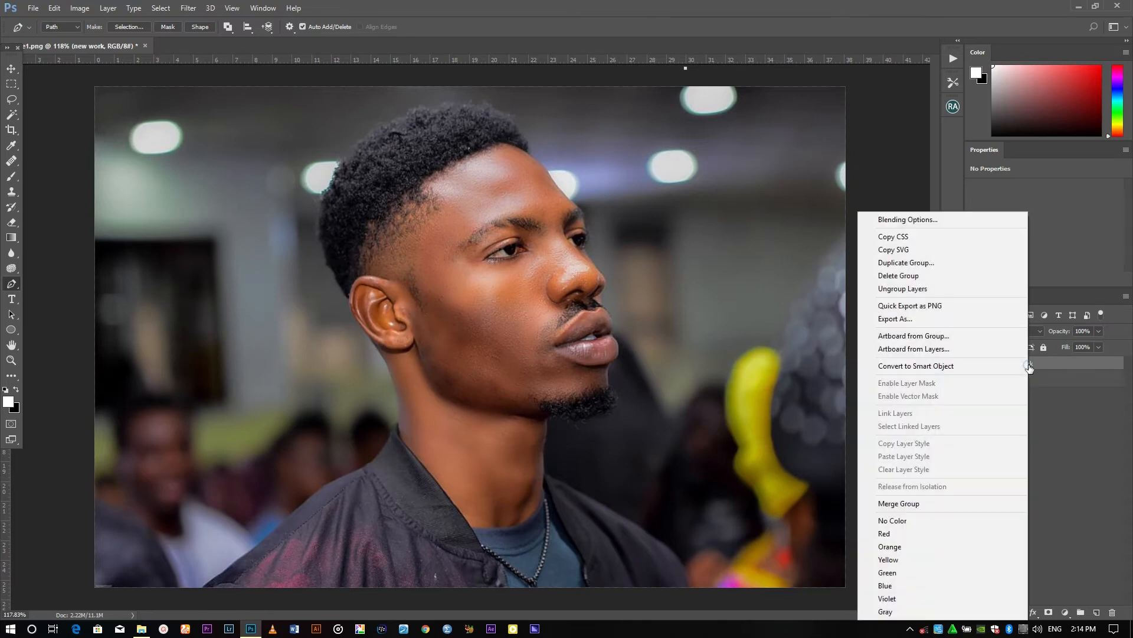
left_click(907, 263)
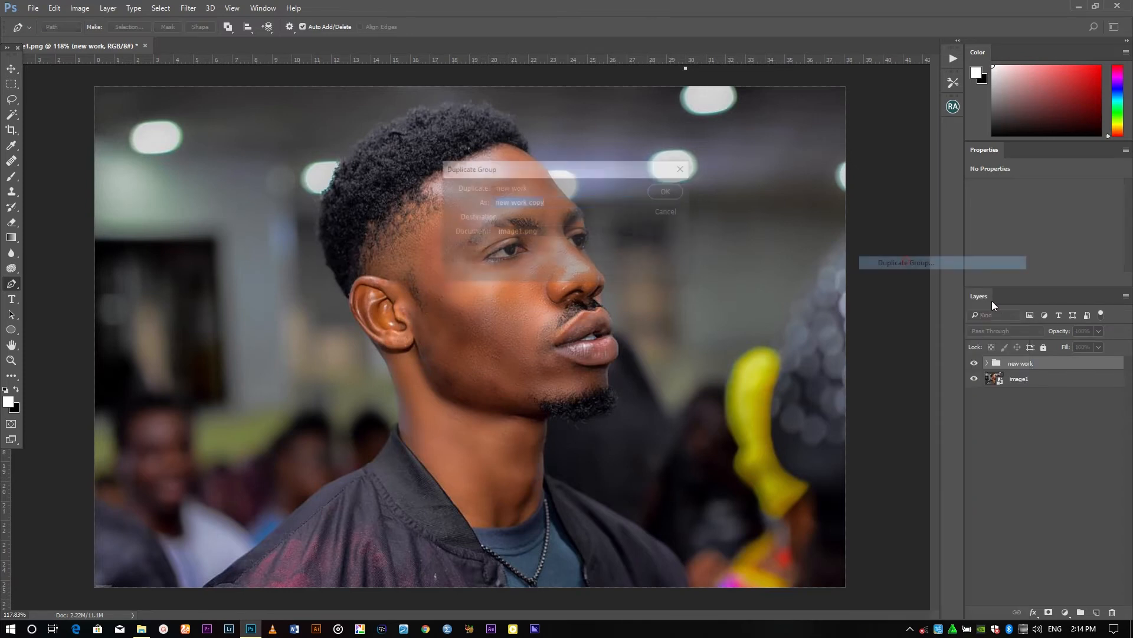
left_click(671, 190)
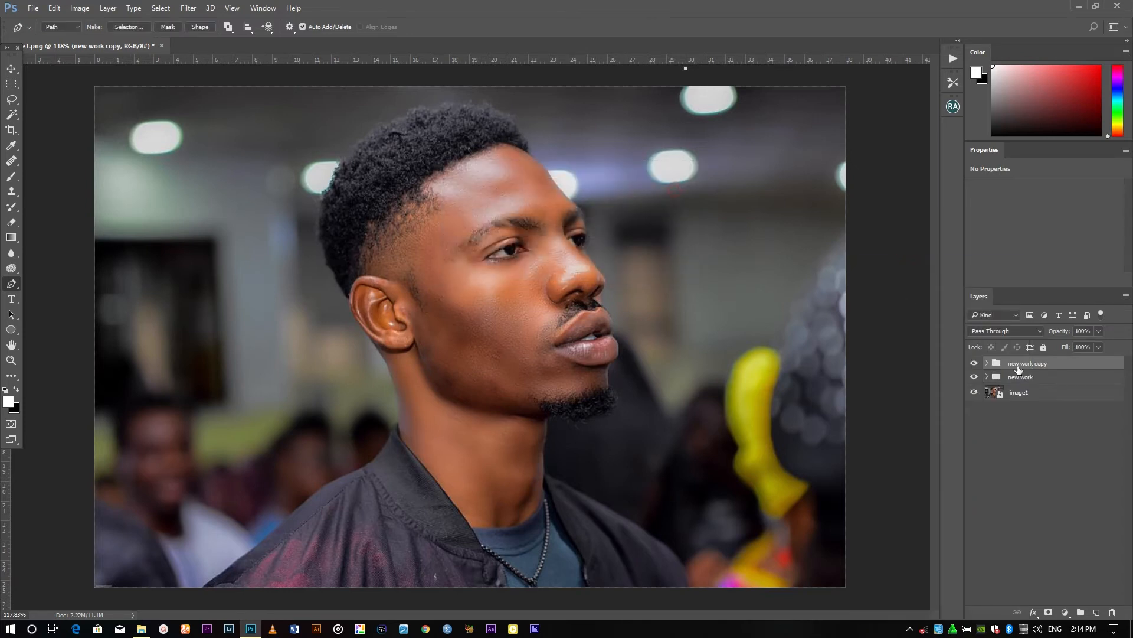
right_click(1023, 367)
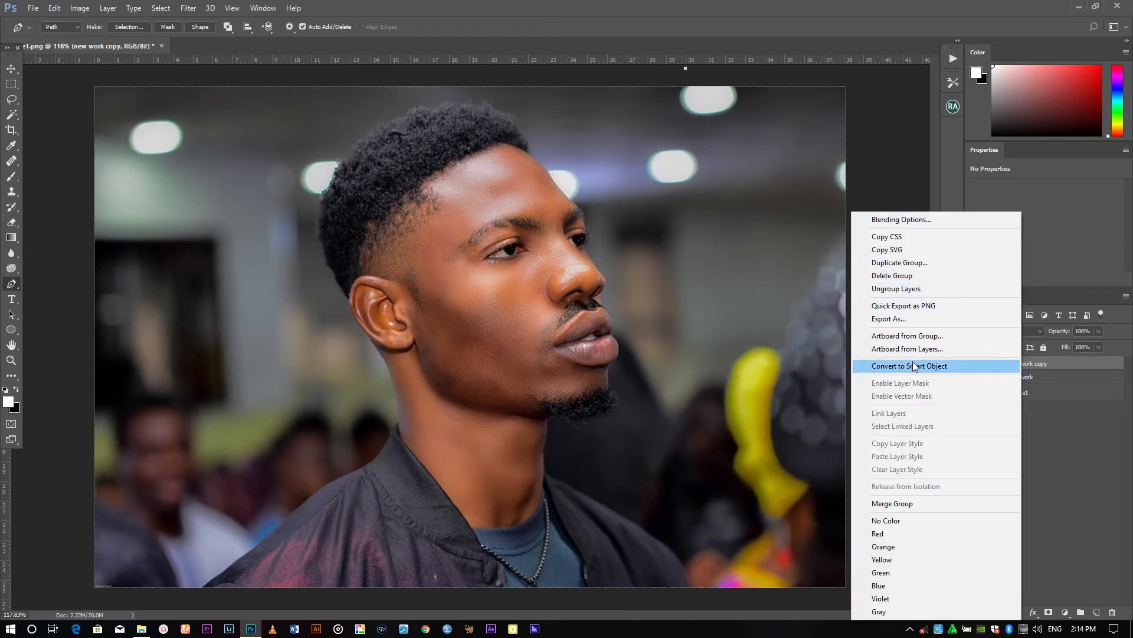
left_click(898, 503)
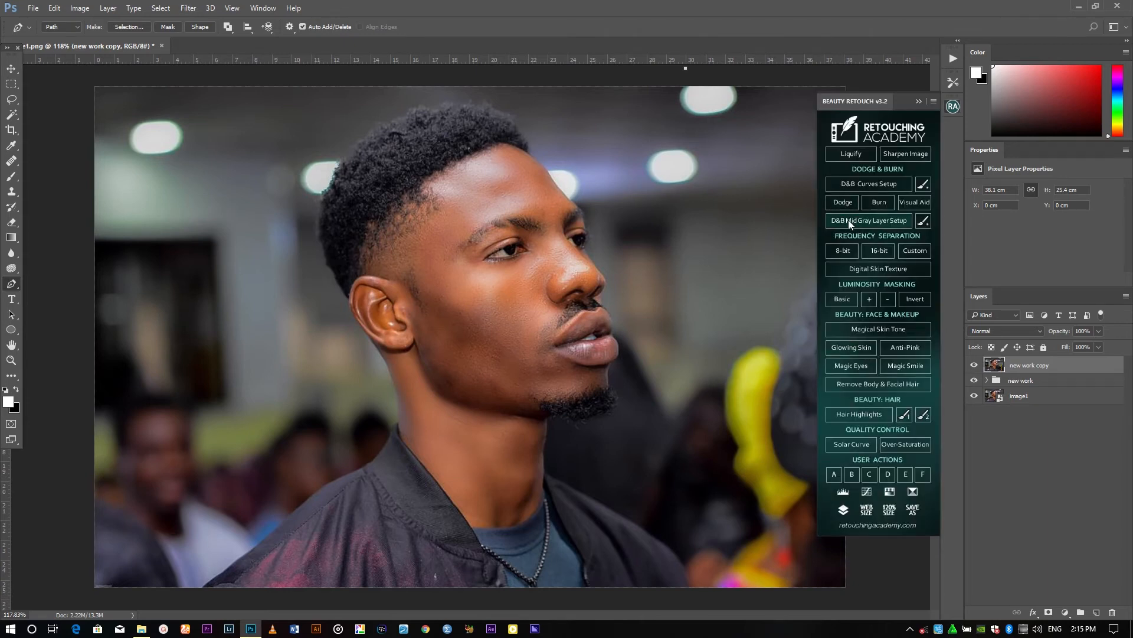
Run the D&B Mid Gray Layer Setup action and paint darken and brighten strokes on the face
left_click(857, 219)
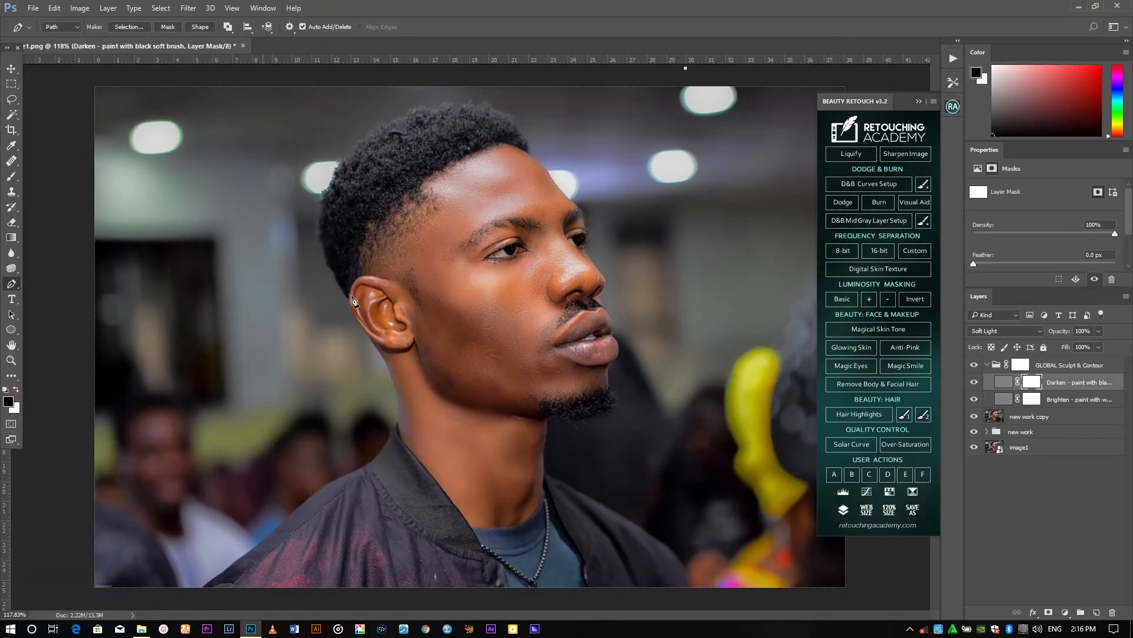
key("bracketleft")
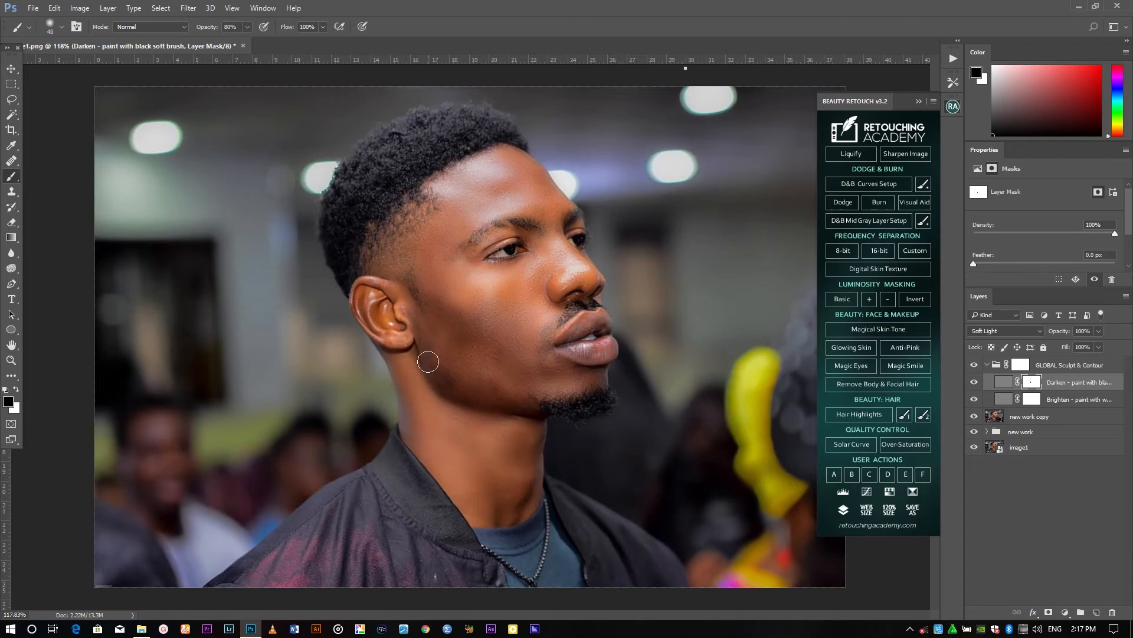
left_click_drag(428, 362, 565, 413)
left_click(1032, 399)
key("x")
left_click_drag(512, 173, 467, 175)
Run the 8-bit frequency separation action, then delete the frequency separation and sculpt groups
left_click(1029, 417)
left_click(843, 250)
left_click(799, 121)
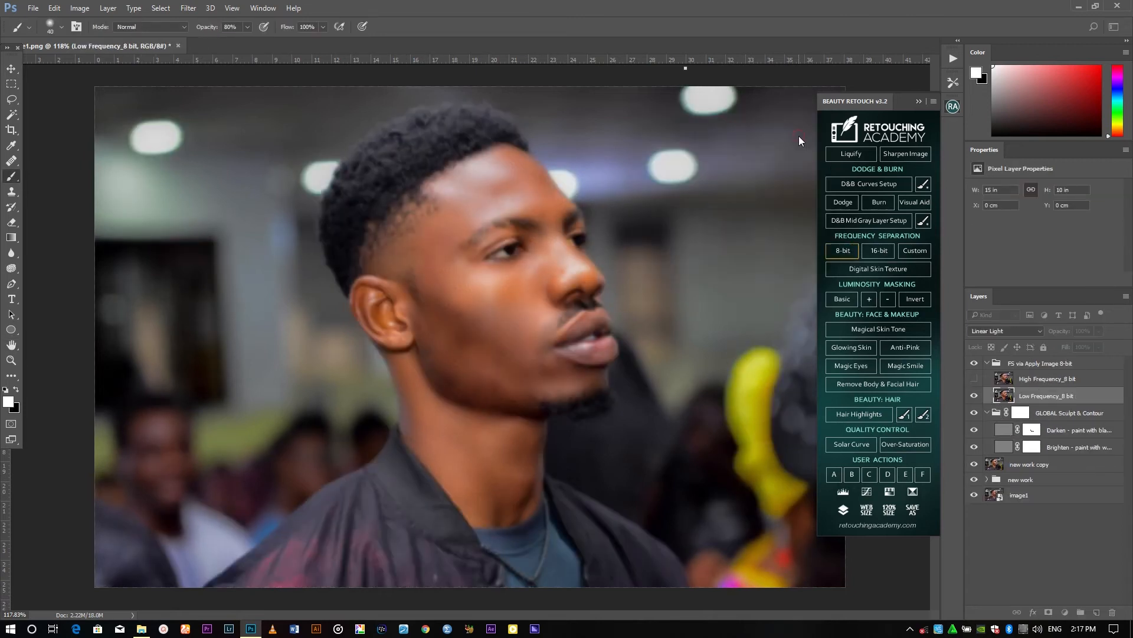
left_click_drag(1054, 365, 1112, 612)
left_click_drag(1070, 365, 1112, 612)
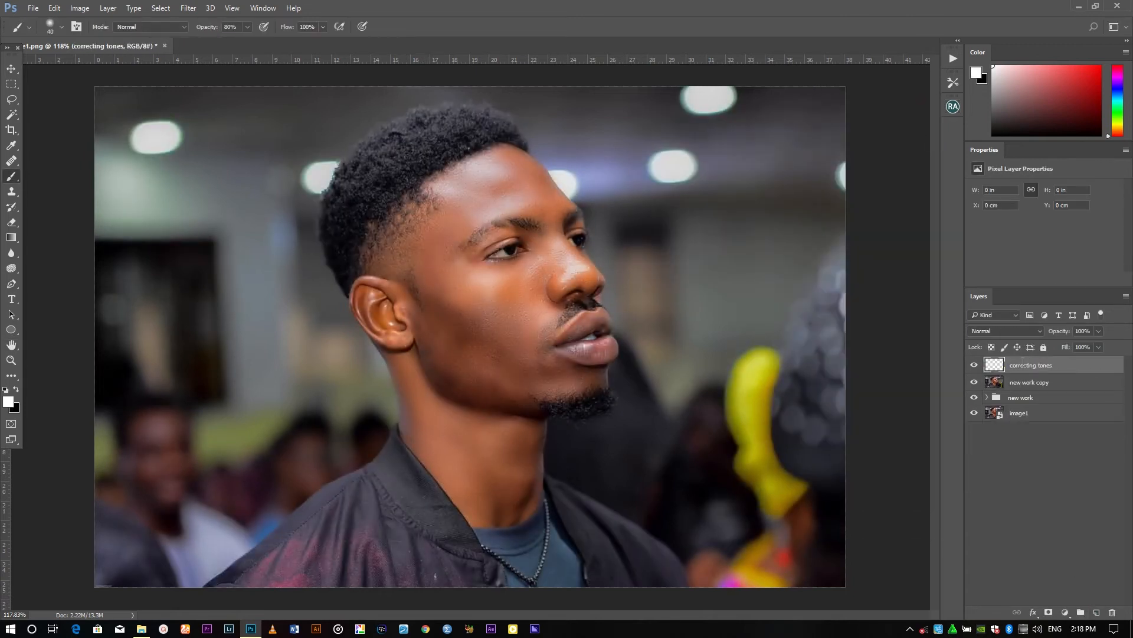
Blend skin tones on the correcting tones layer with the Mixer Brush across the cheek, jaw and neck
left_click(13, 163)
right_click(11, 176)
left_click(72, 210)
left_click_drag(501, 290, 522, 307)
left_click_drag(442, 355, 502, 378)
left_click_drag(500, 429, 521, 466)
left_click_drag(408, 372, 443, 449)
mouse_move(449, 484)
left_mouse_down()
mouse_move(529, 446)
mouse_move(506, 498)
left_mouse_up()
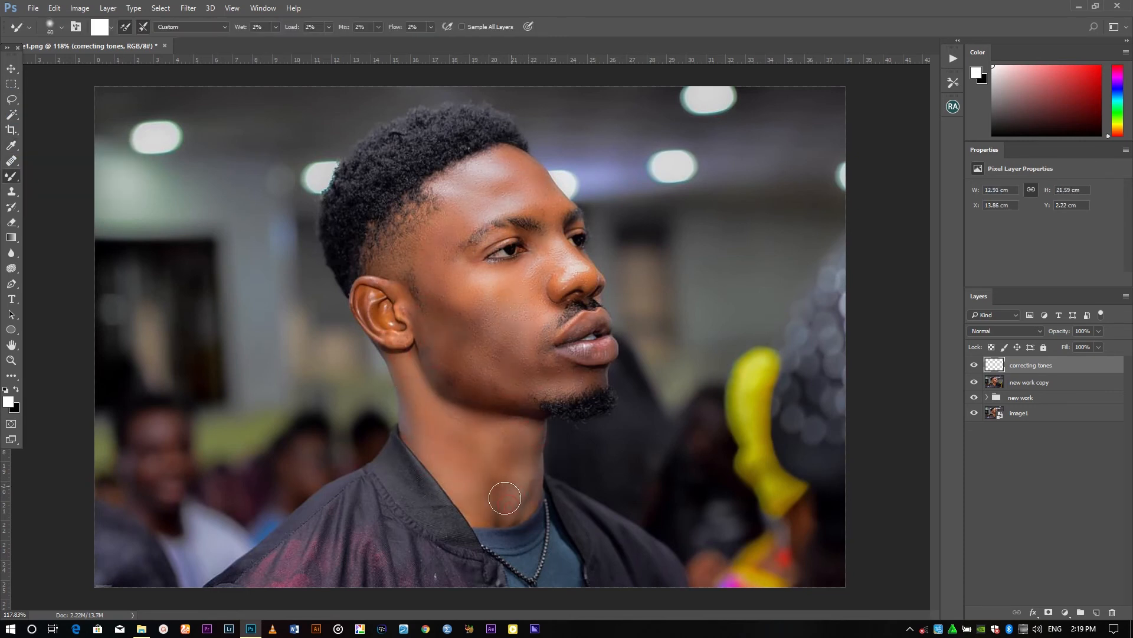
Run the Magical Skin Tone action from the Beauty Retouch panel
left_click(974, 365)
left_click(974, 365)
key("ctrl+minus")
right_click(11, 161)
left_click(12, 222)
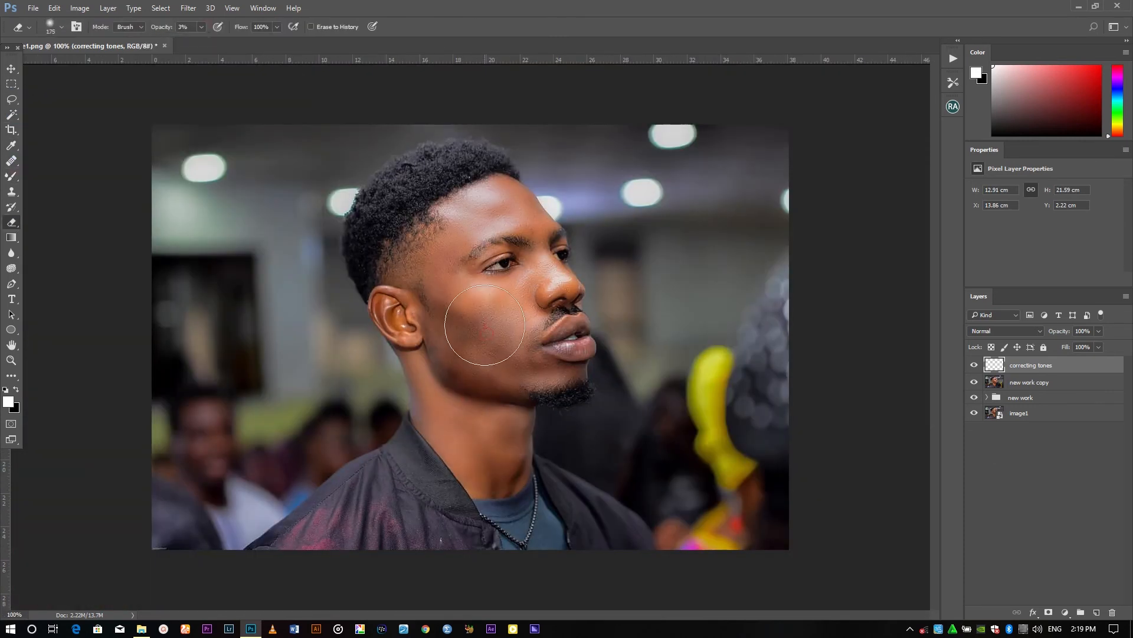
left_click(953, 106)
left_click(879, 329)
key("x")
key("b")
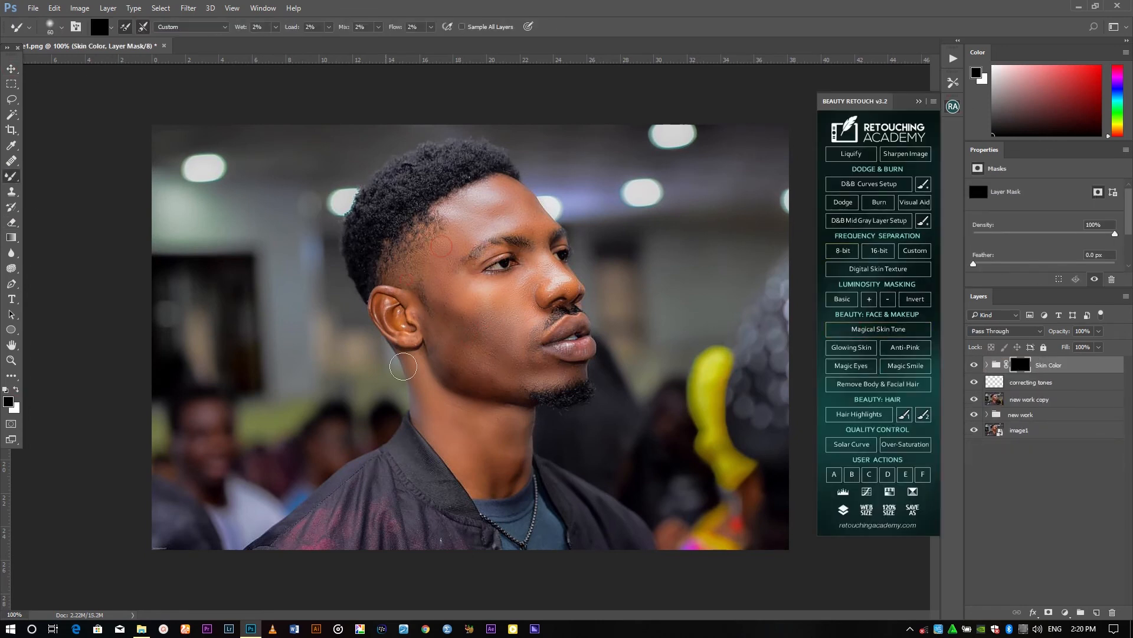
Paint the Skin Color mask over the cheek with a white brush
right_click(12, 175)
left_click(56, 178)
key("x")
key("bracketright")
mouse_move(485, 226)
left_mouse_down()
mouse_move(476, 457)
mouse_move(509, 289)
mouse_move(400, 301)
mouse_move(467, 458)
mouse_move(422, 325)
mouse_move(444, 254)
left_mouse_up()
Apply Glowing Skin and paint highlights from the cheek up to the forehead
left_click(851, 347)
mouse_move(496, 341)
left_mouse_down()
mouse_move(386, 296)
mouse_move(548, 379)
mouse_move(456, 204)
left_mouse_up()
Add Hair Highlights and set its opacity to 22%
left_click(987, 365)
left_click(1026, 399)
left_click(859, 414)
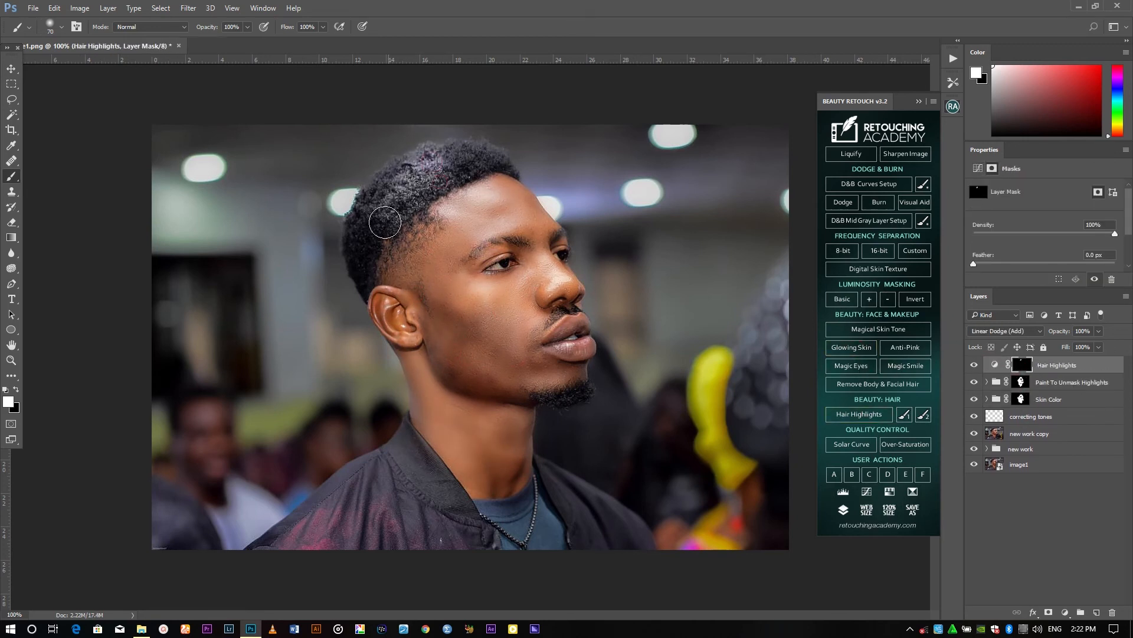
left_click(1098, 330)
left_click_drag(1101, 345, 1057, 348)
left_click(904, 414)
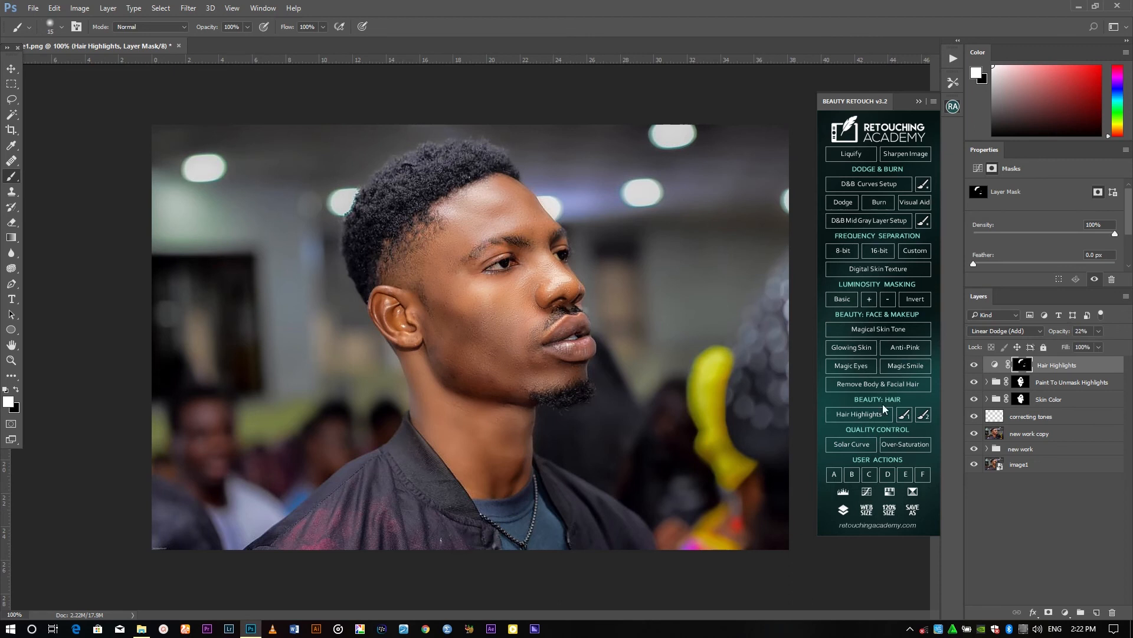
Run the Digital Skin Texture and Magic Eyes actions from the Beauty Retouch panel
left_click(878, 269)
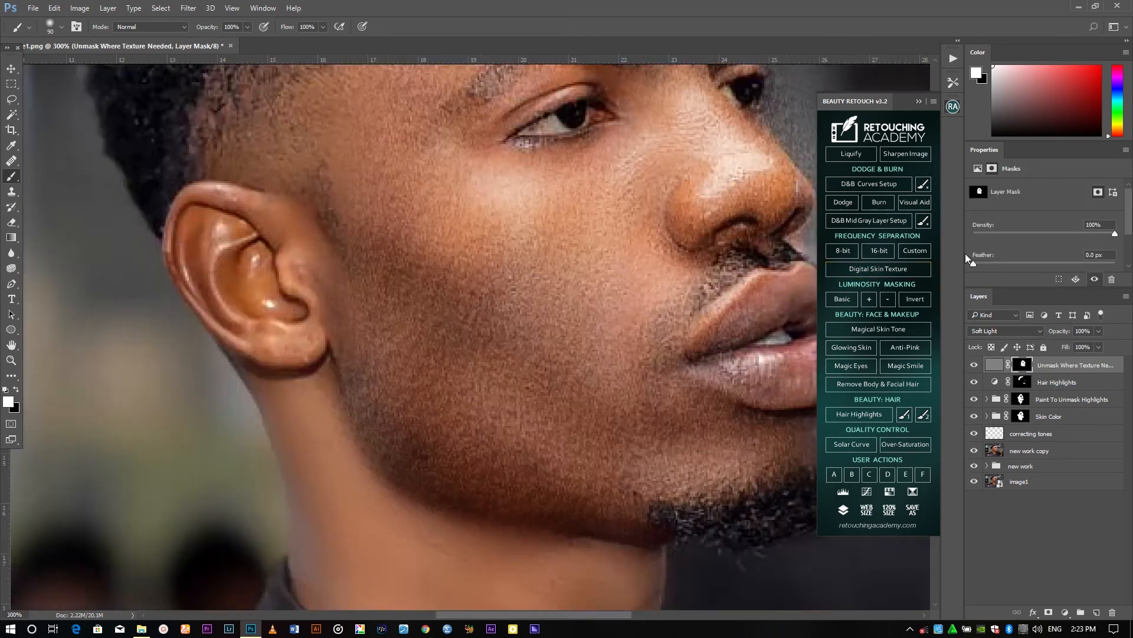
left_click(852, 365)
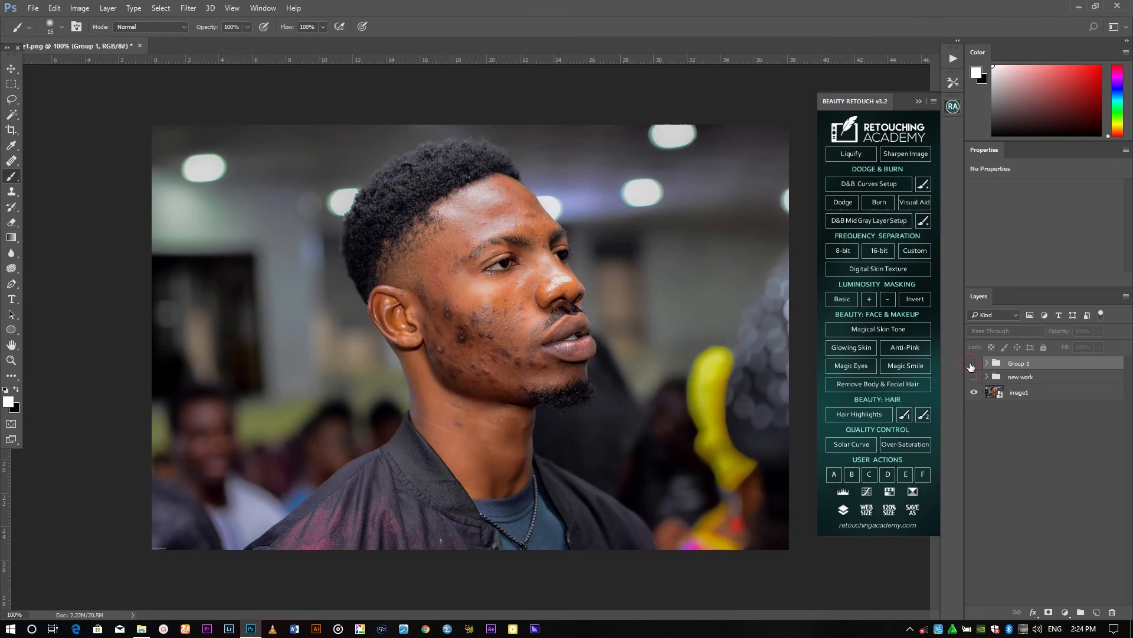
Toggle the retouch group's visibility to compare before and after
left_click(972, 365)
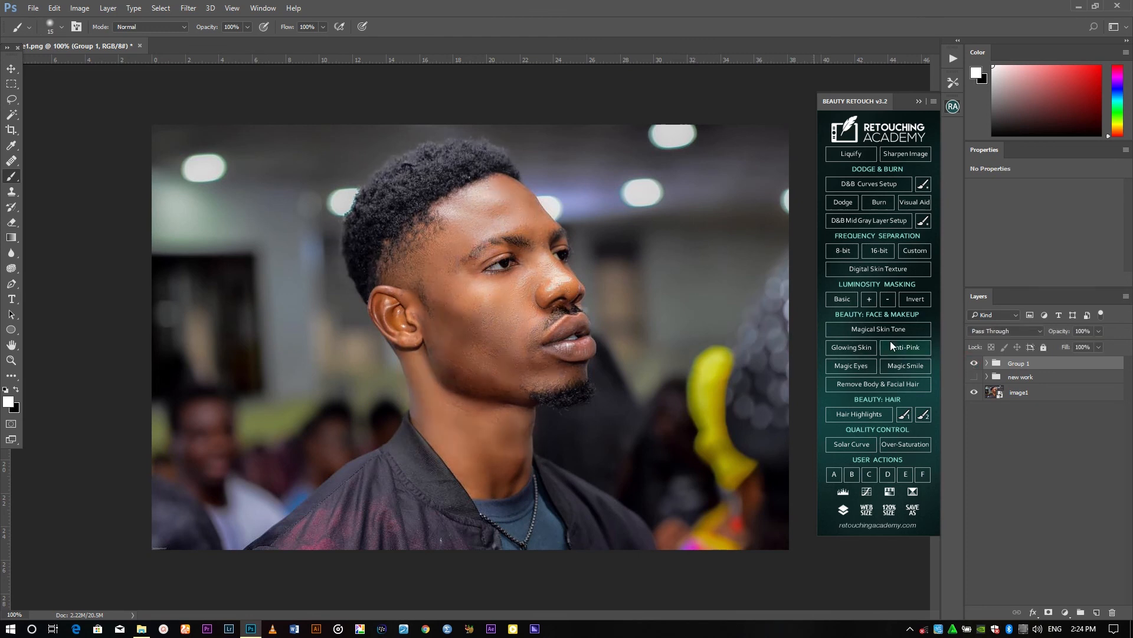
left_click(973, 364)
left_click(973, 365)
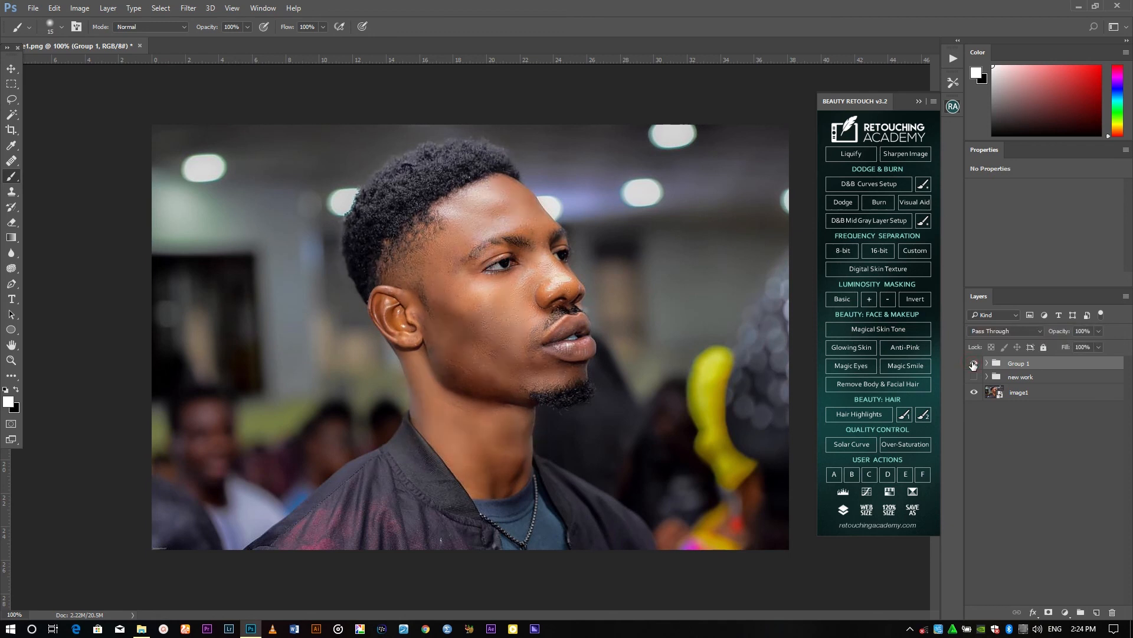